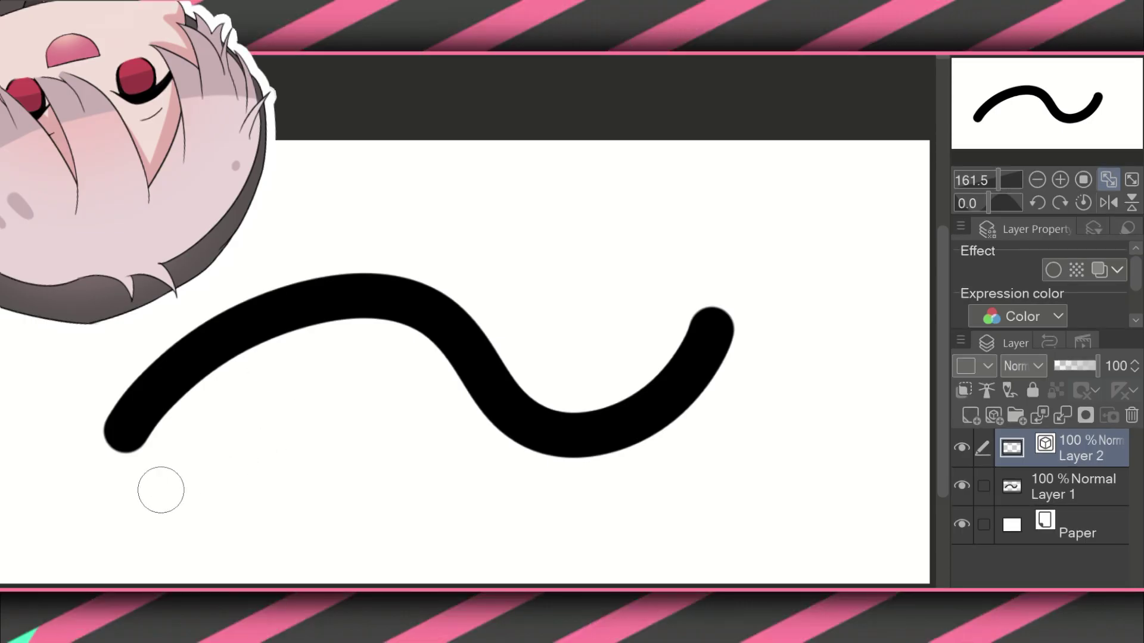
Draw a purple wavy stroke on Layer 2 below the black curve, and move Layer 1's black curve upward.
mouse_move(305, 391)
mouse_down()
mouse_move(572, 516)
mouse_move(722, 424)
mouse_up()
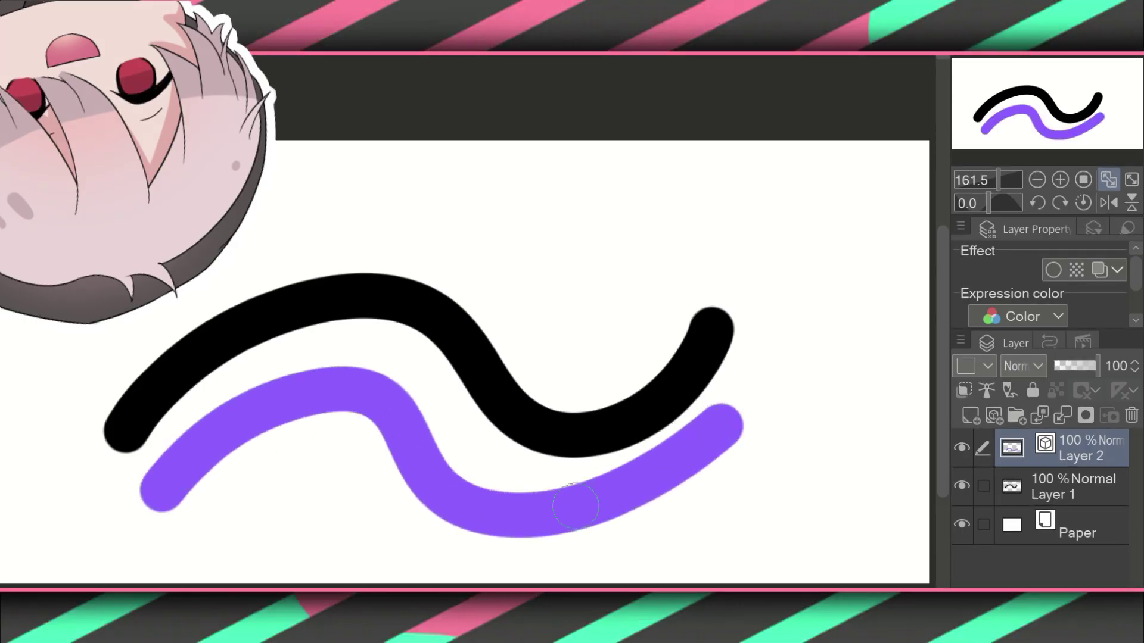
click(1040, 492)
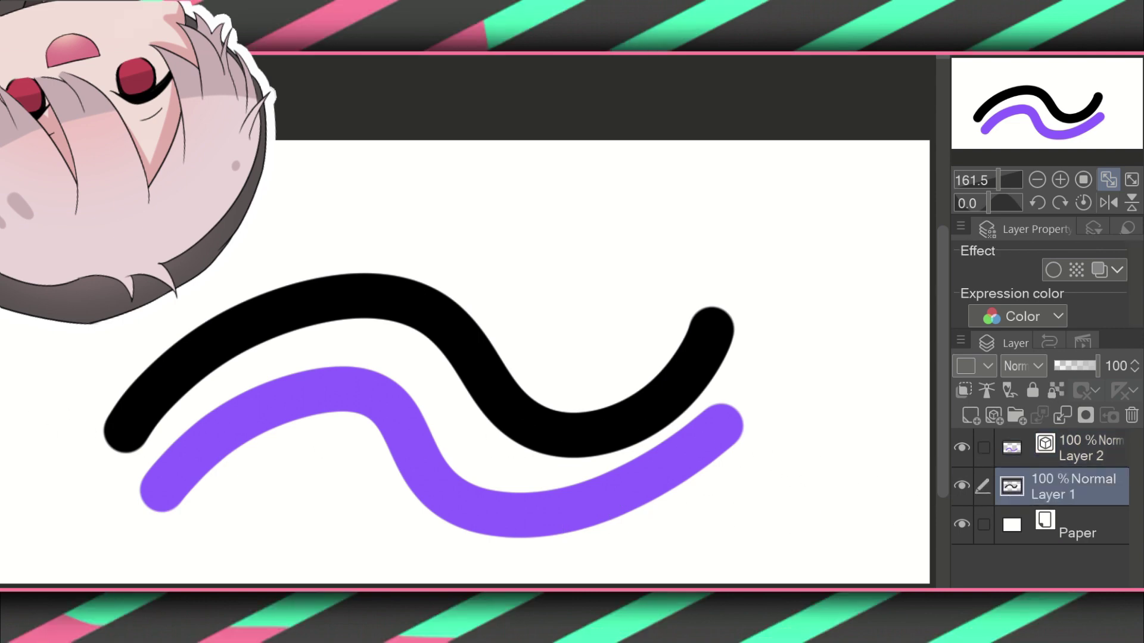
mouse_move(393, 315)
mouse_down()
mouse_move(381, 238)
mouse_move(322, 228)
mouse_move(373, 215)
mouse_move(334, 232)
mouse_move(364, 222)
mouse_up()
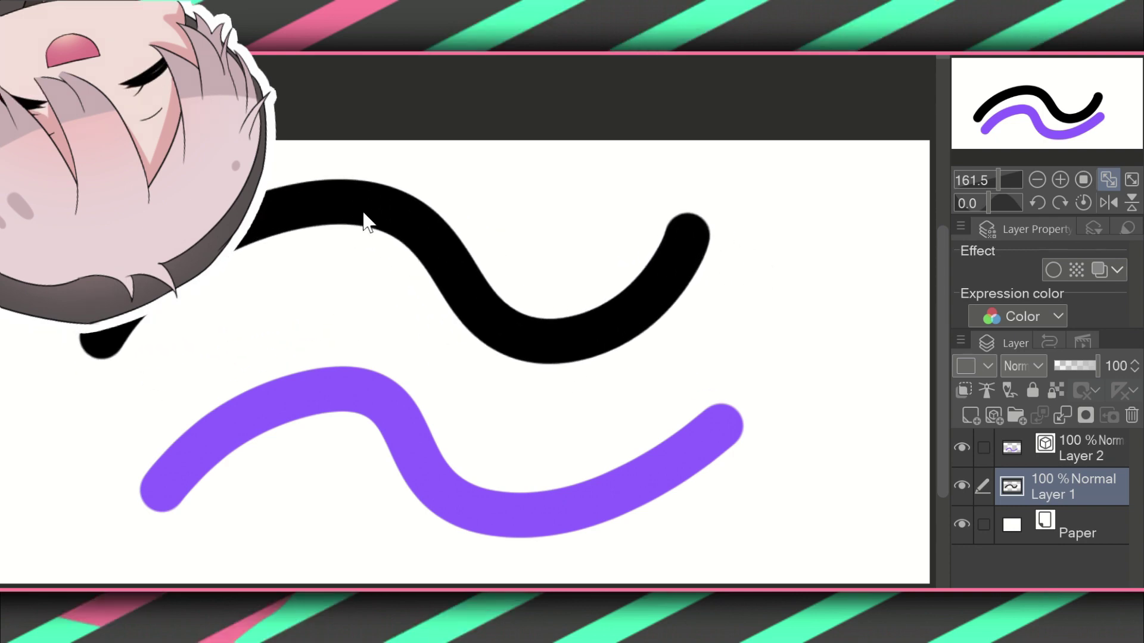
Reshape the purple stroke on Layer 2 by moving the control point near its crest.
click(1076, 459)
mouse_move(326, 407)
mouse_down()
mouse_move(363, 401)
mouse_move(388, 439)
mouse_up()
mouse_move(271, 428)
mouse_down()
mouse_move(325, 396)
mouse_move(395, 407)
mouse_move(350, 411)
mouse_up()
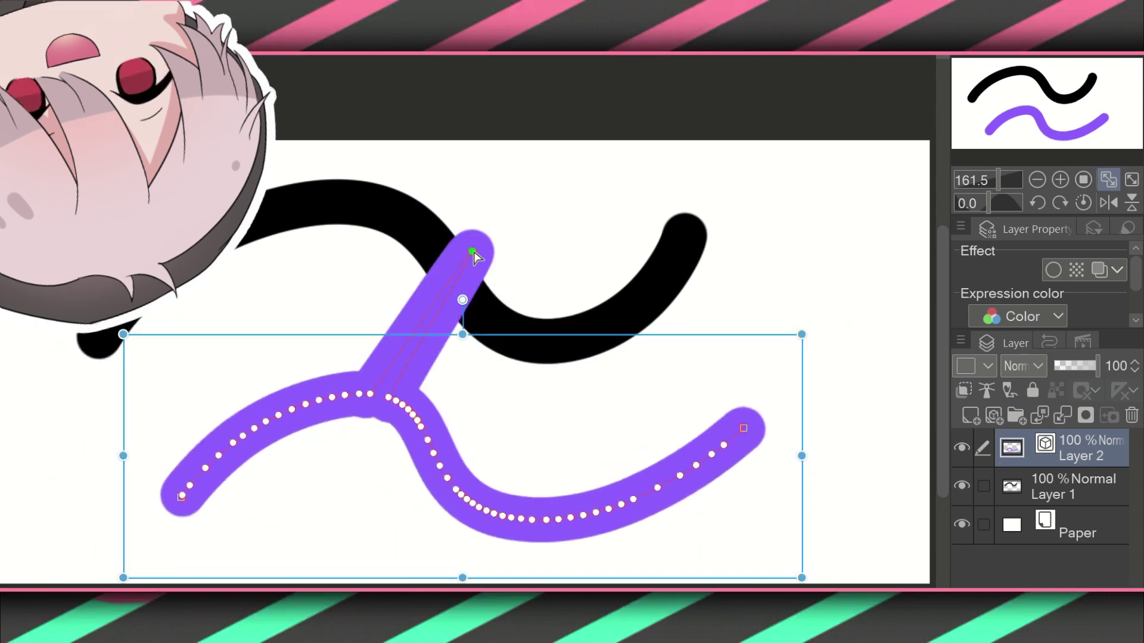
drag(331, 521, 325, 544)
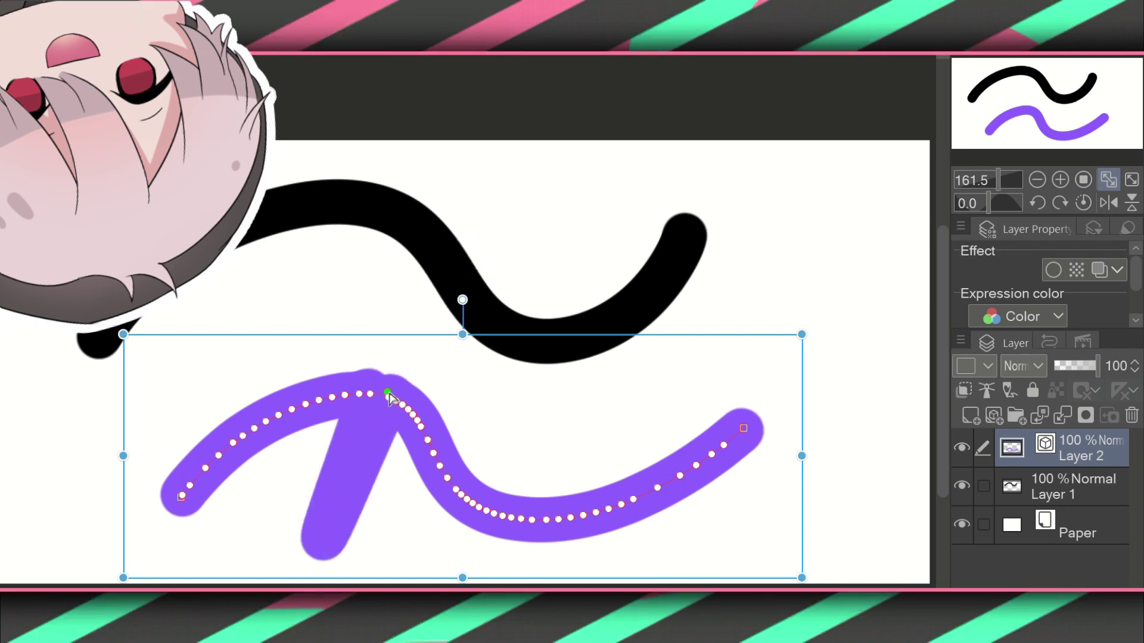
drag(388, 394, 383, 396)
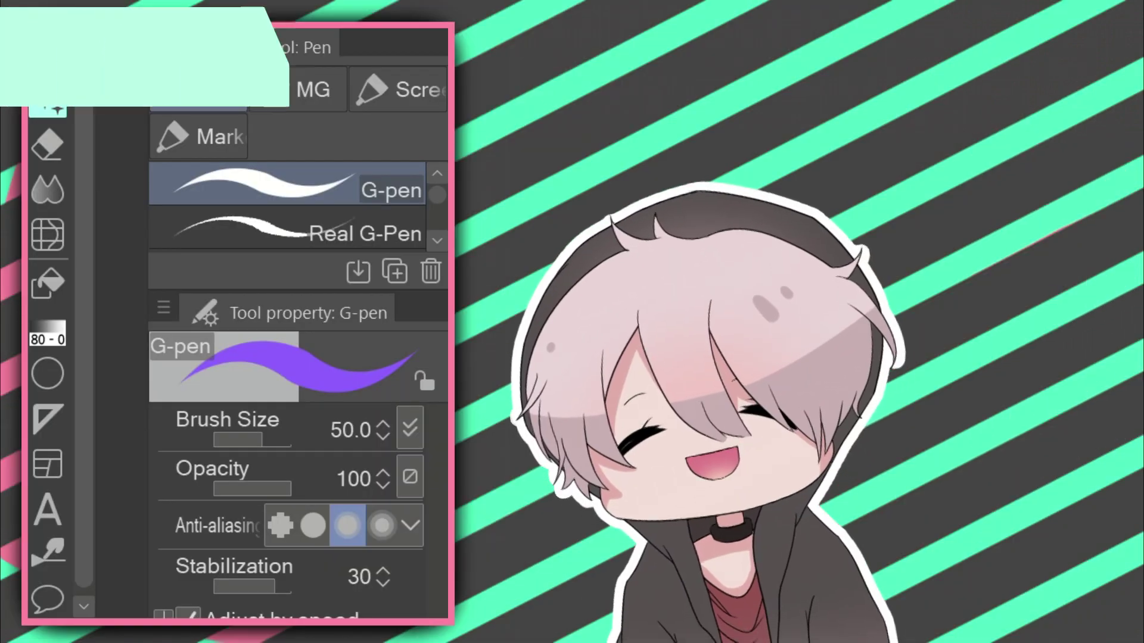
Erase the short curve's right end and the long curve's upper-left end up to their intersections with the Vector eraser.
click(44, 152)
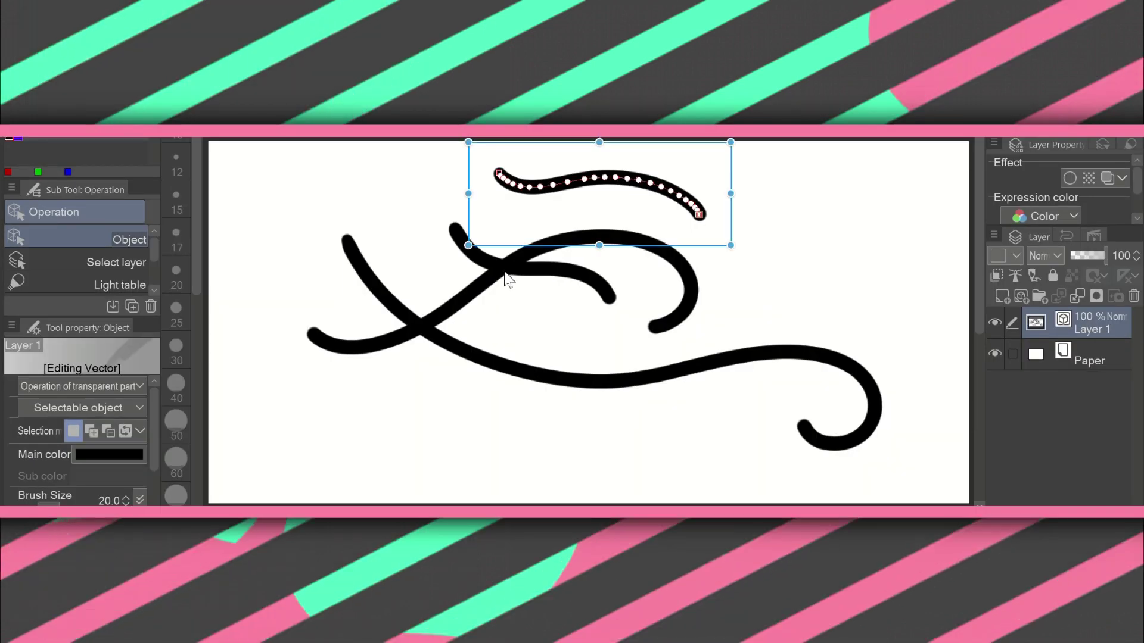
mouse_move(614, 184)
mouse_down()
mouse_move(684, 262)
mouse_move(377, 281)
mouse_up()
click(377, 282)
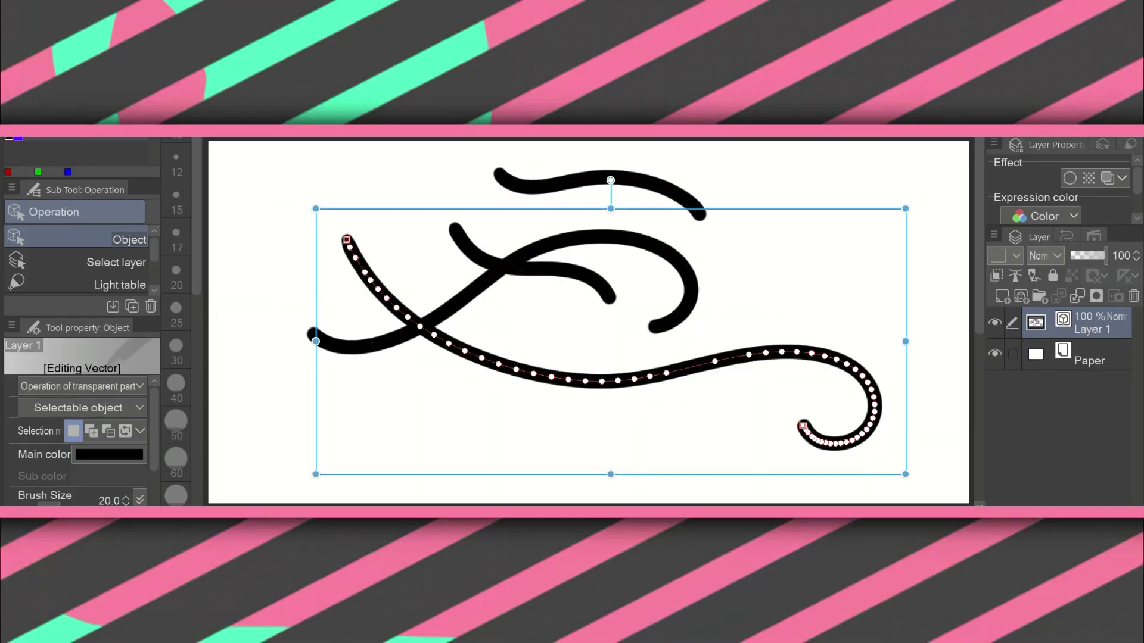
key(e)
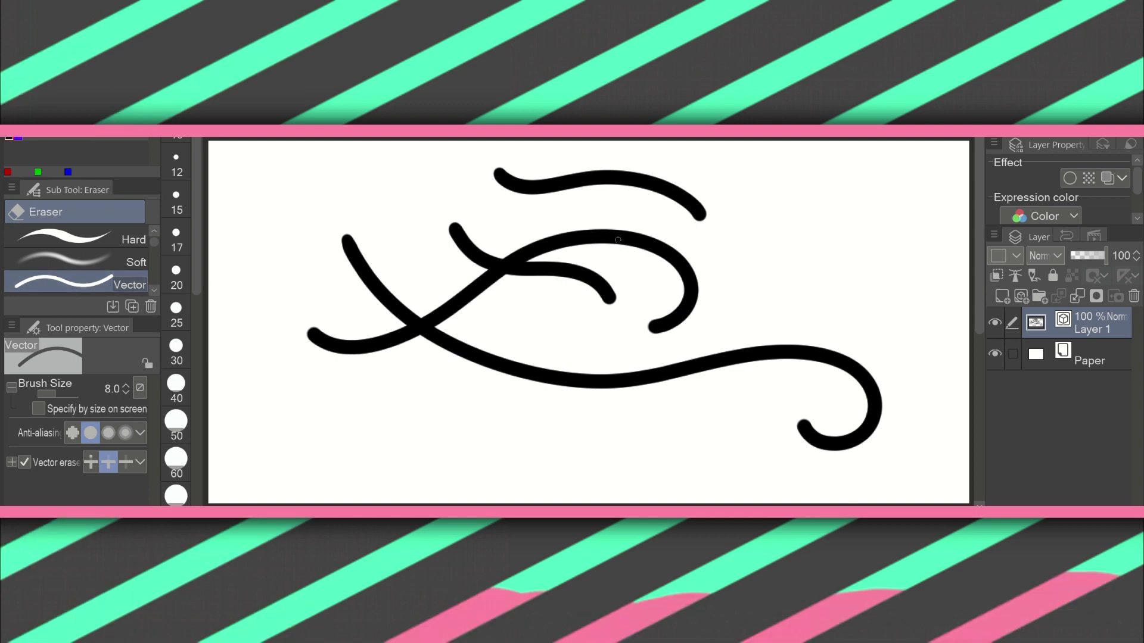
click(566, 277)
click(390, 296)
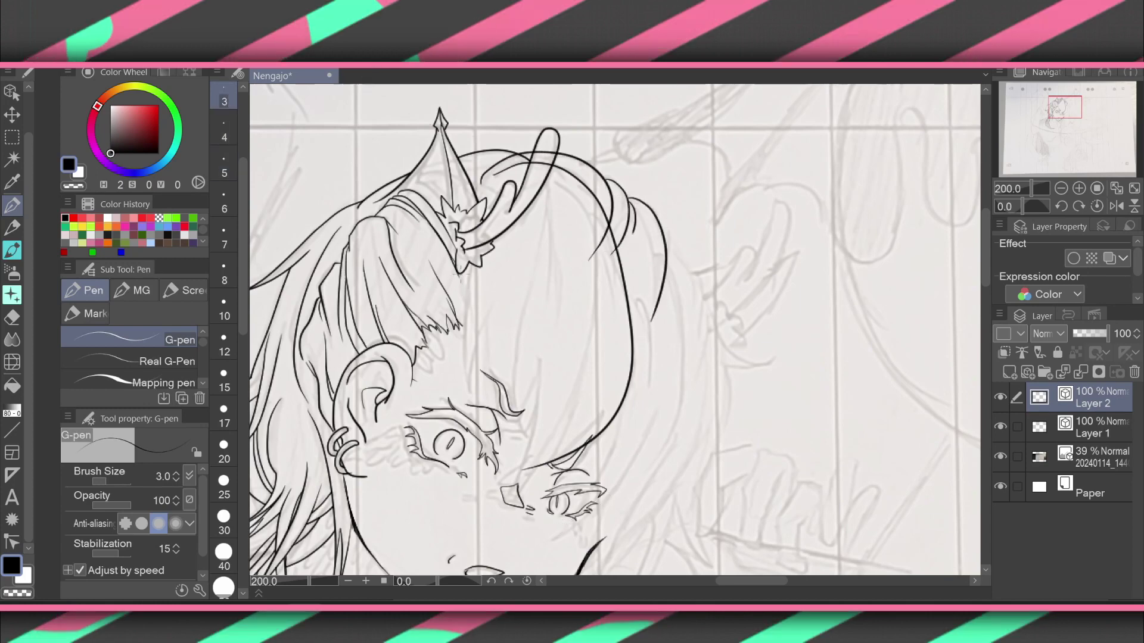
Trim the hair lines overlapping the horn and side lock with the Vector eraser, and merge Layer 2 into Layer 1.
key(e)
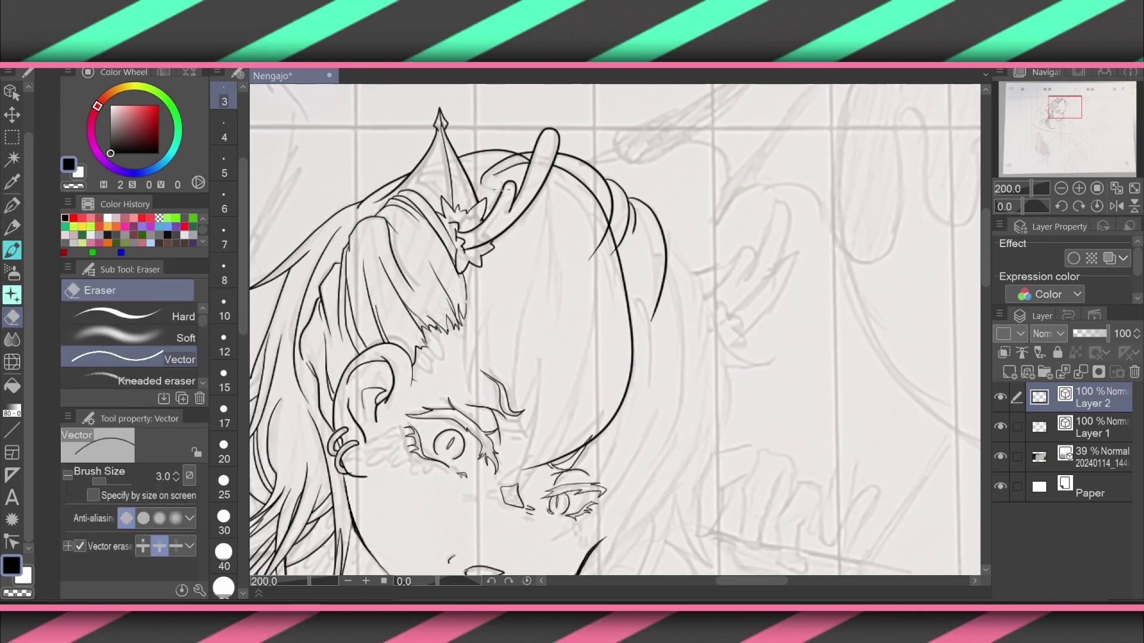
key(y)
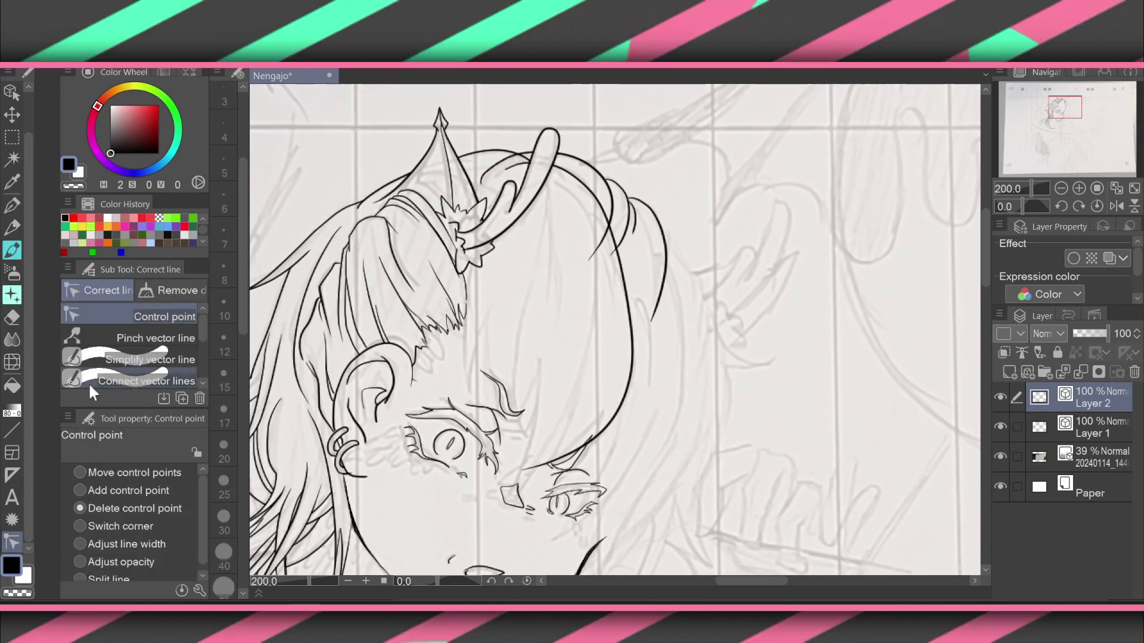
key(e)
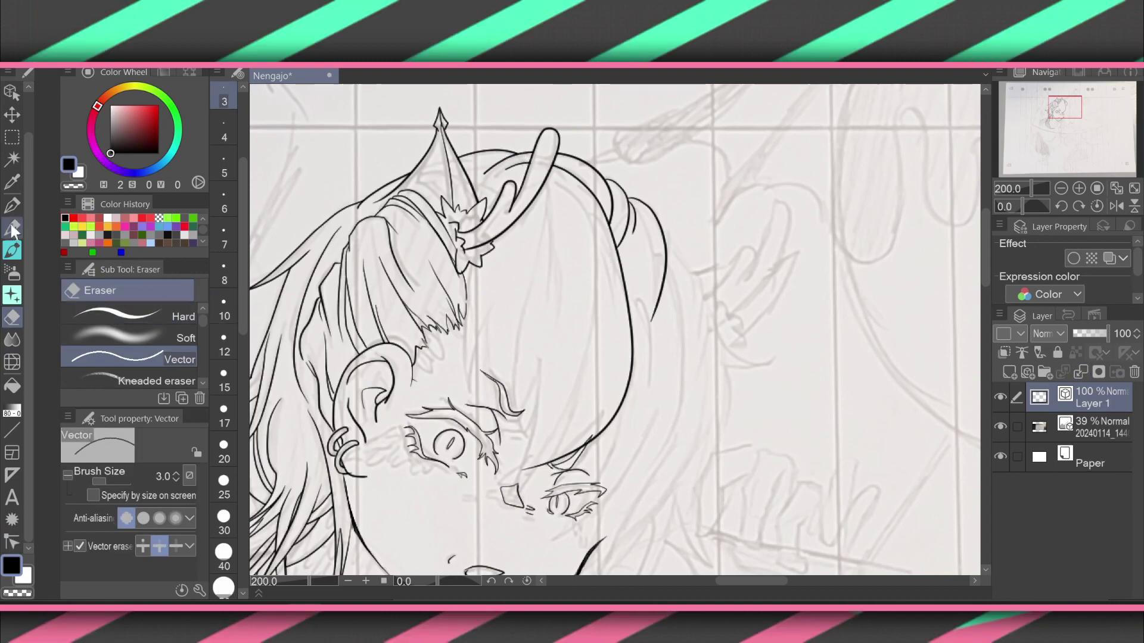
Ink the bang strands over the forehead with the G-pen at sizes 3 and 5, trimming overshooting ends with the Vector eraser.
key(p)
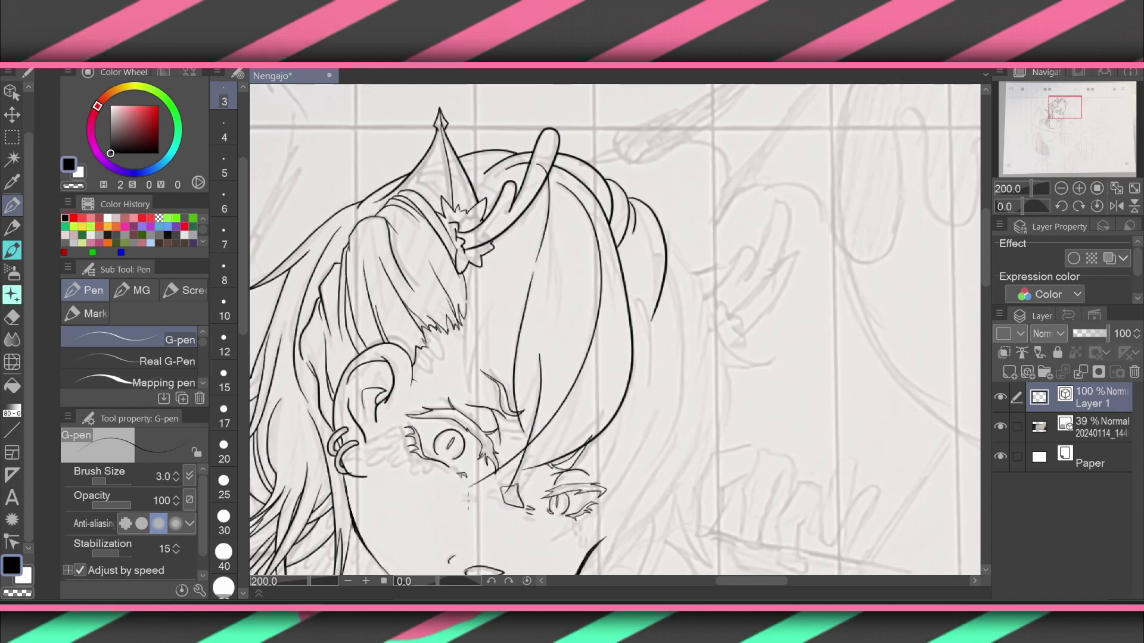
click(1116, 206)
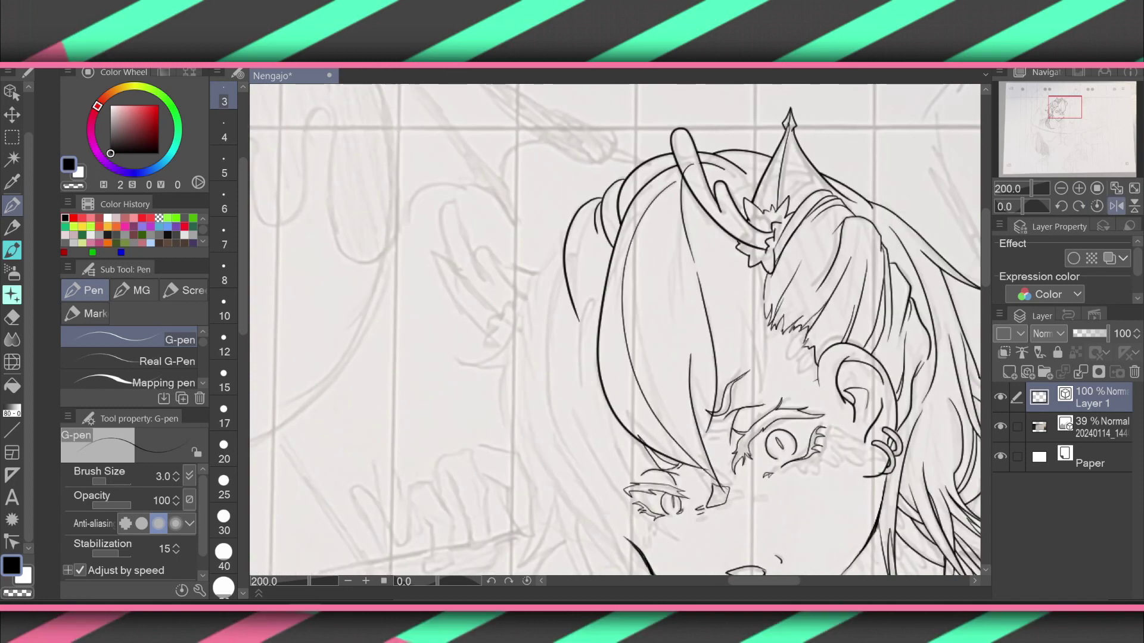
key(h)
click(13, 318)
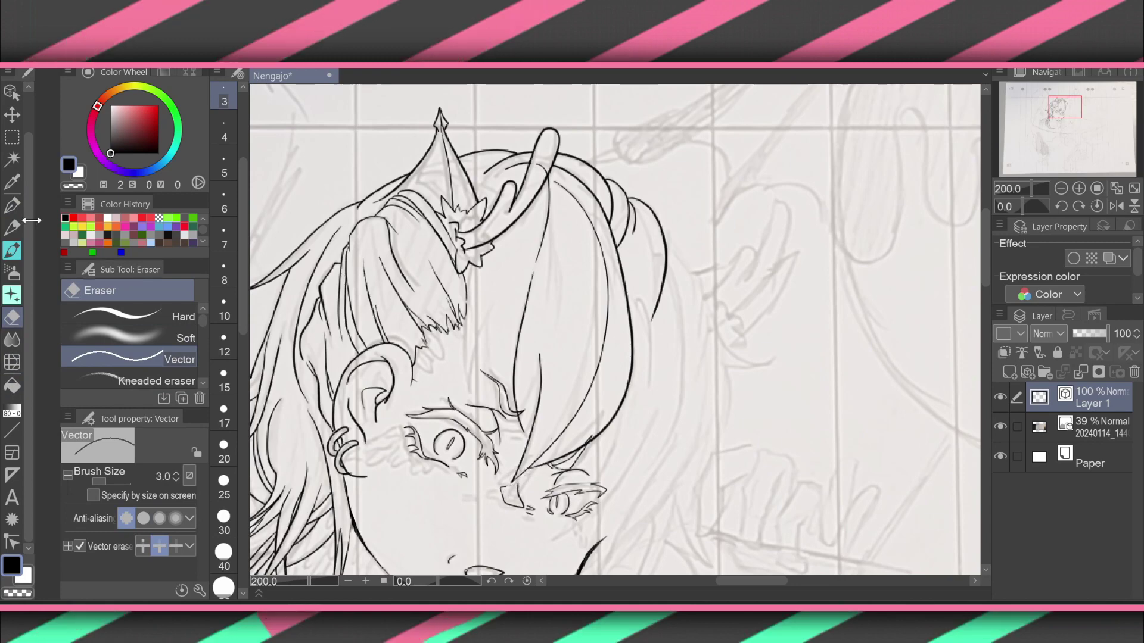
key(p)
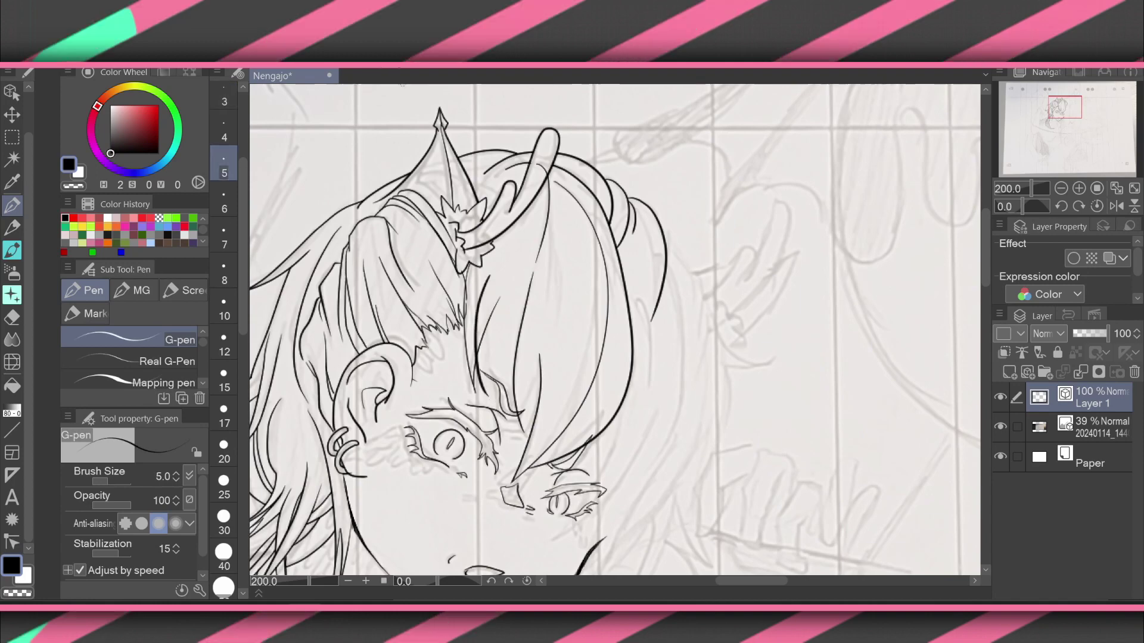
key(e)
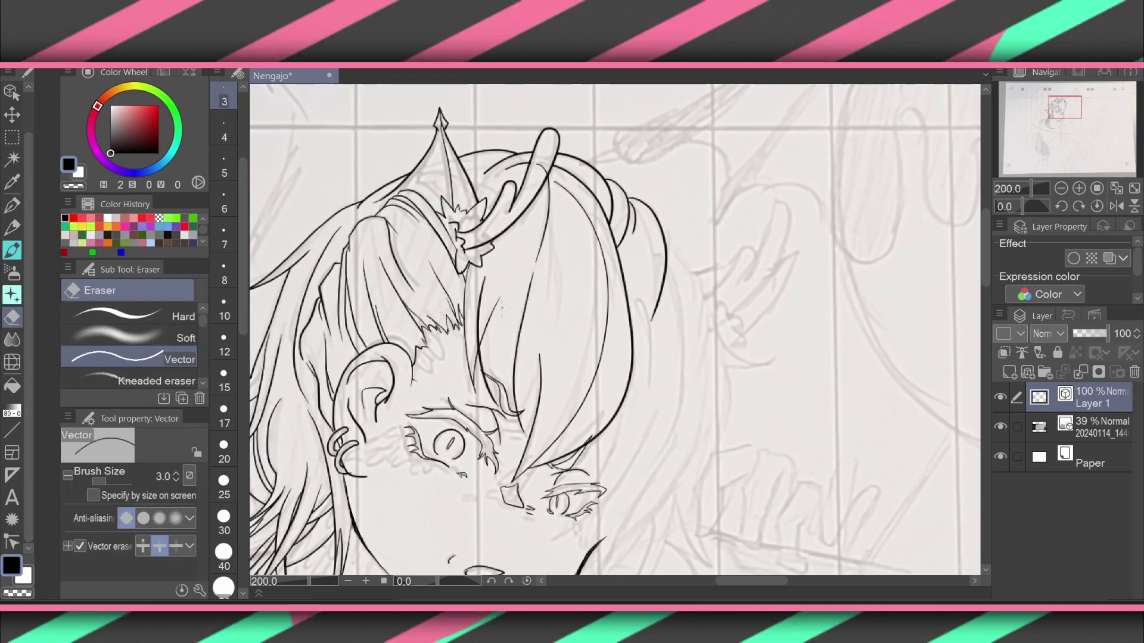
Ink the outer side hair and its pointed strands down past the jaw with the G-pen at size 4, trimming overlaps with the Vector eraser.
key(p)
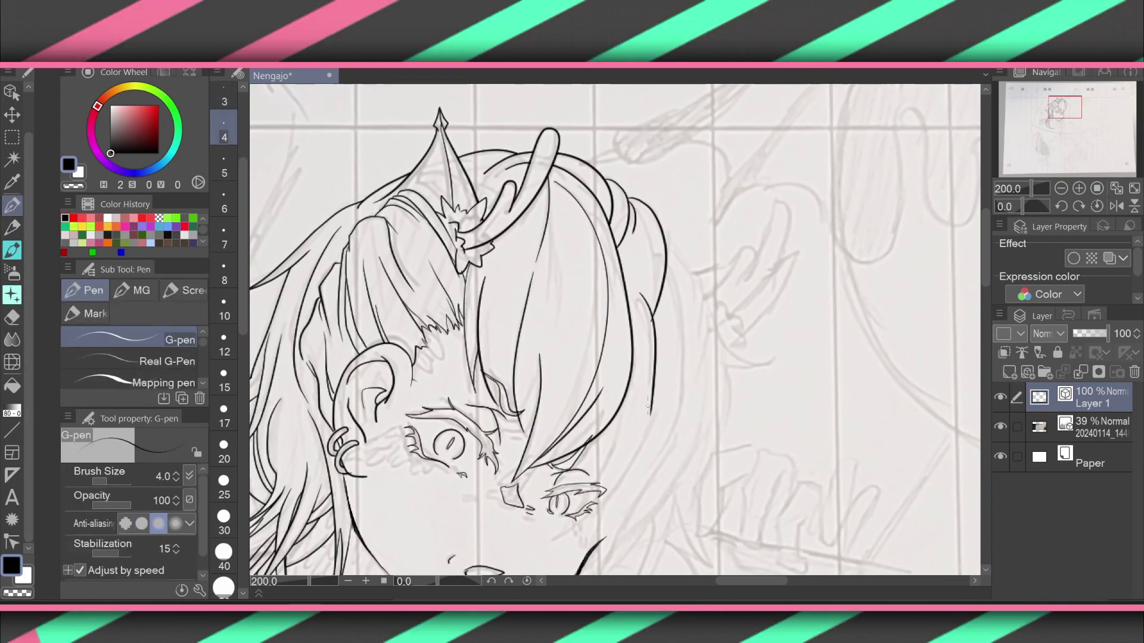
drag(613, 327, 516, 279)
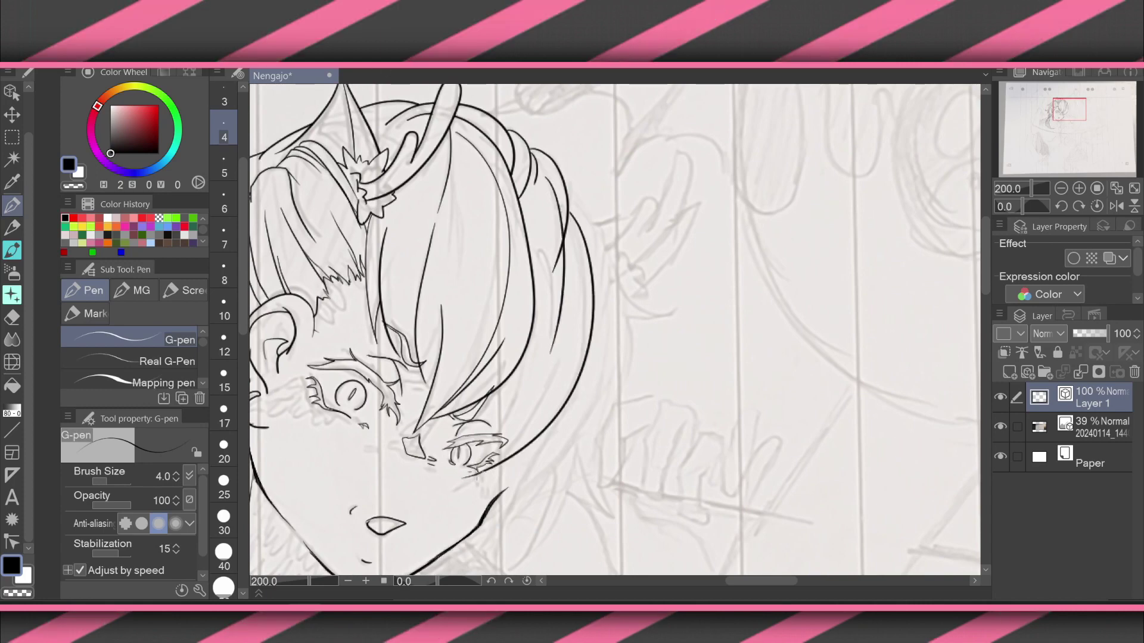
key(e)
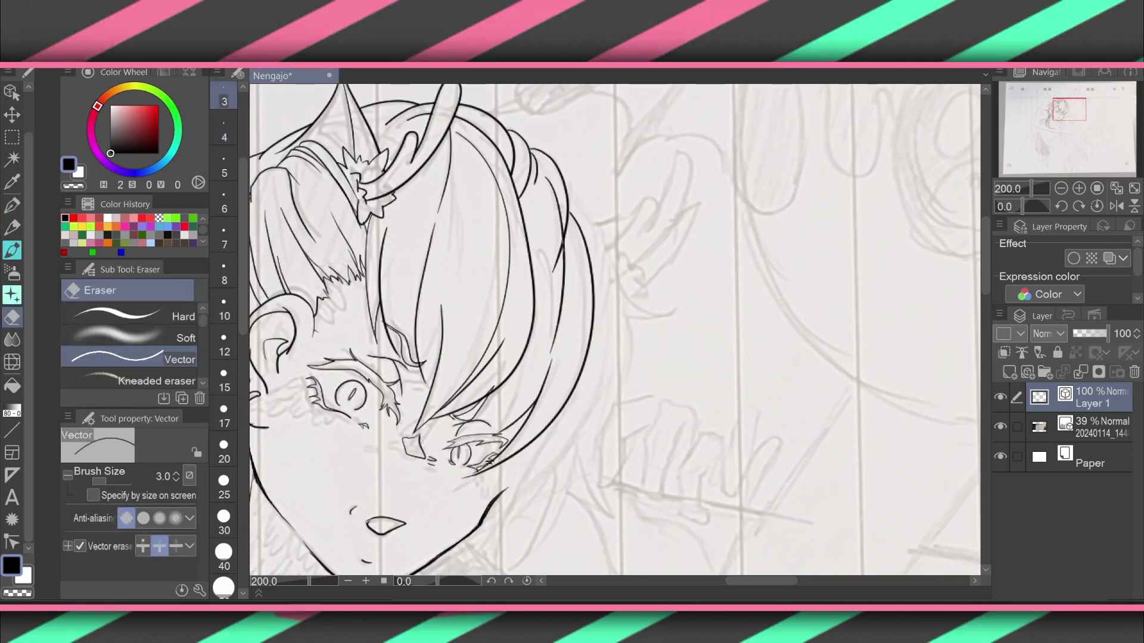
key(p)
drag(398, 260, 380, 112)
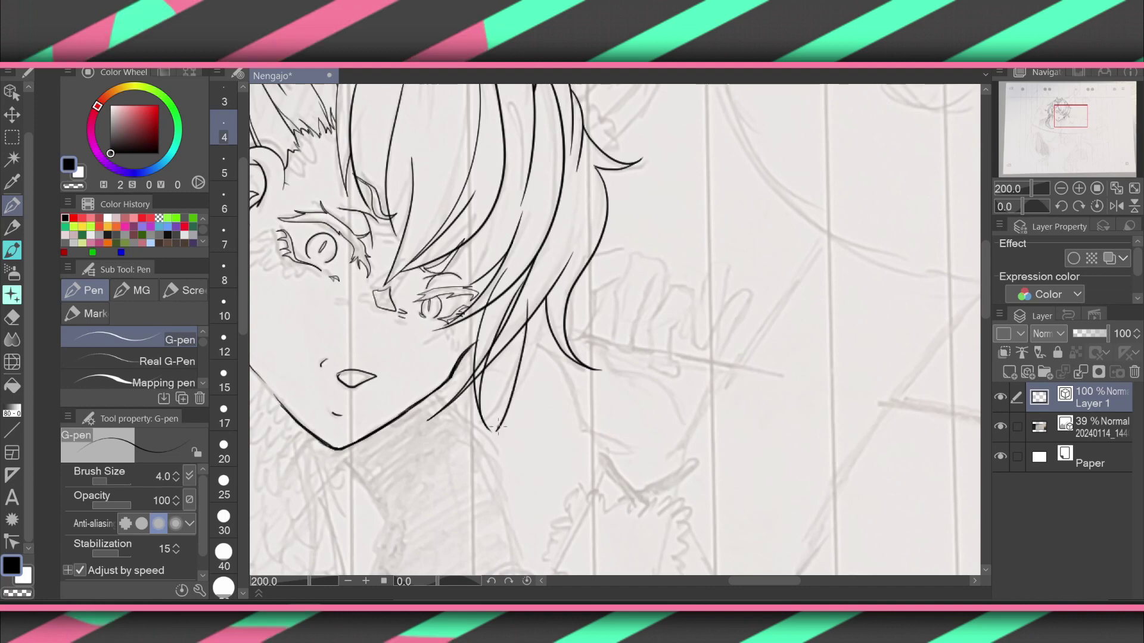
key(e)
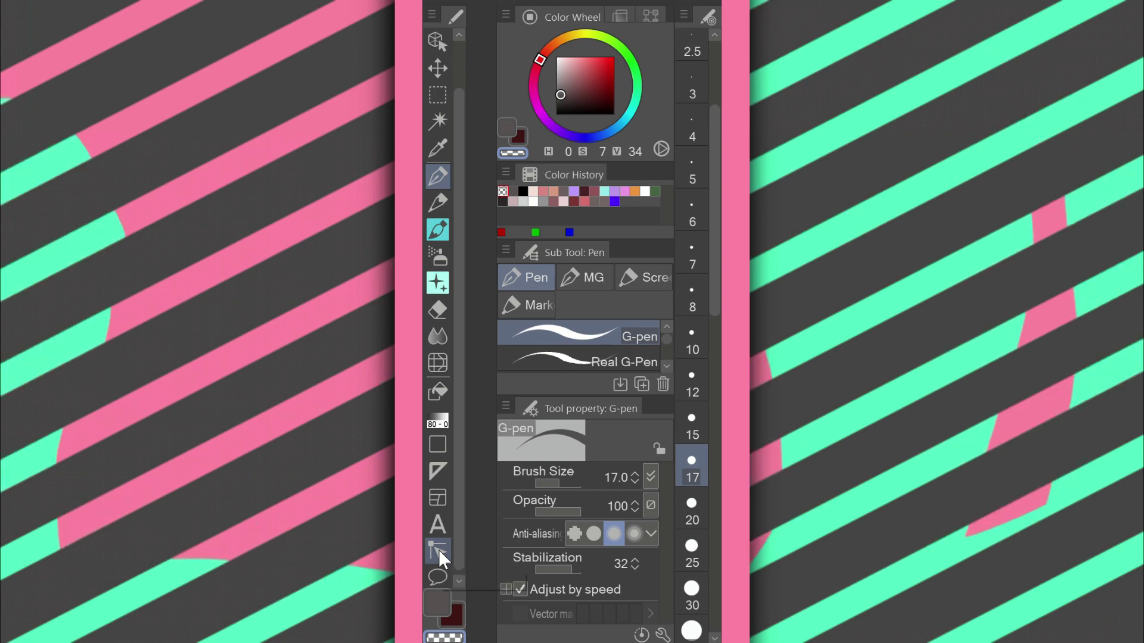
Open the Correct line tool and look through its list of sub tools.
click(438, 550)
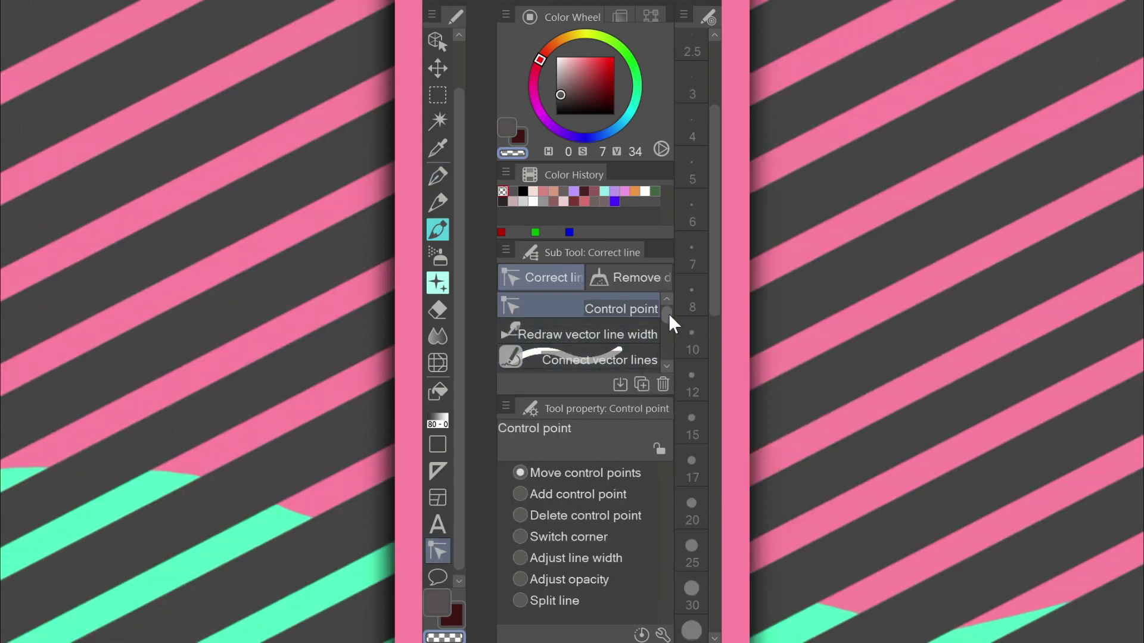
drag(668, 314, 668, 352)
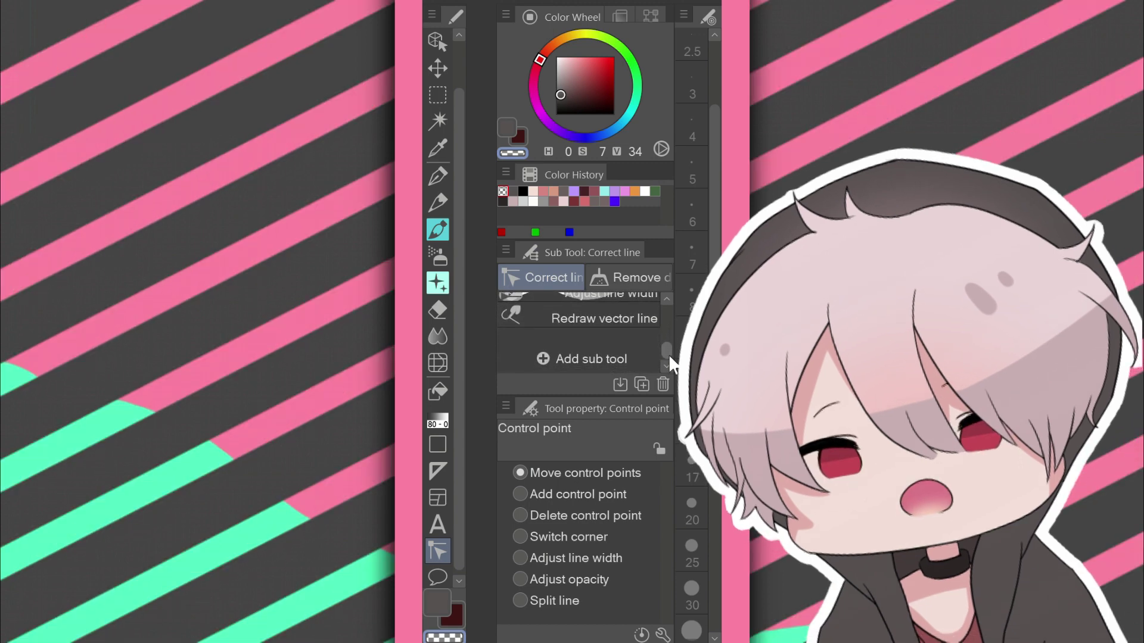
drag(668, 353, 666, 309)
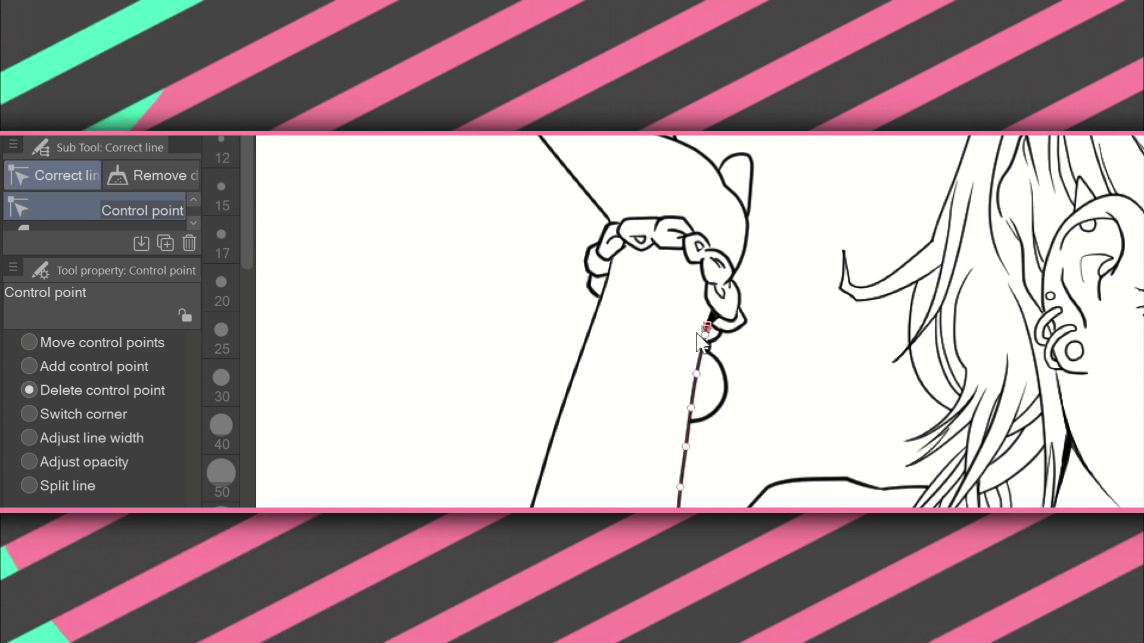
Delete the stray control points at the overshooting end of the long curved hair line.
scroll(1094, 375, down, 10)
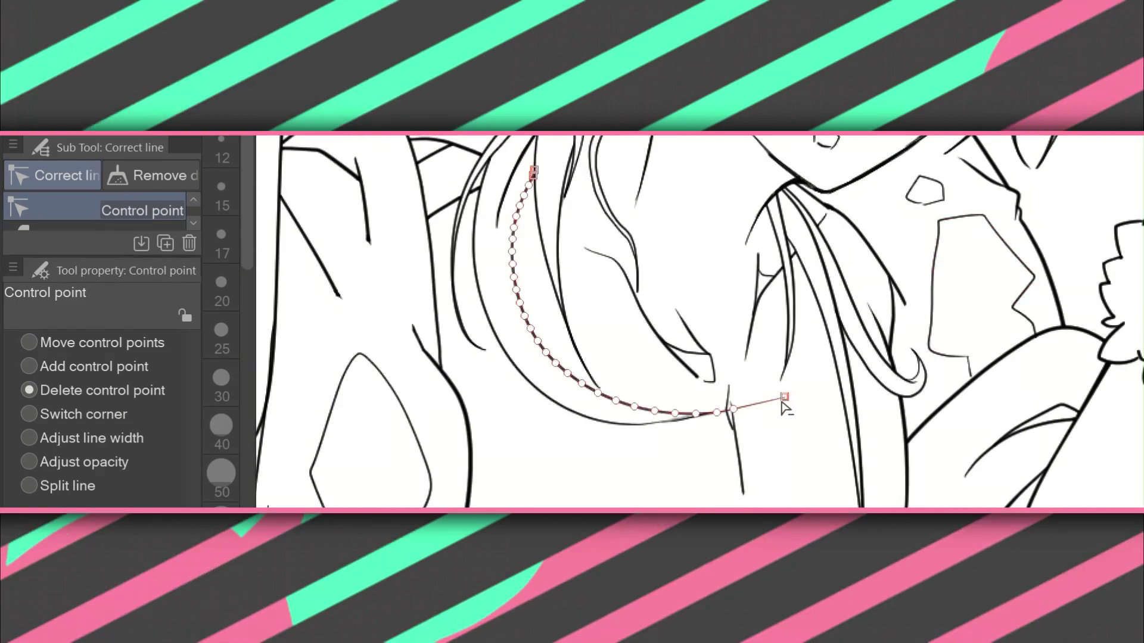
click(774, 404)
click(734, 410)
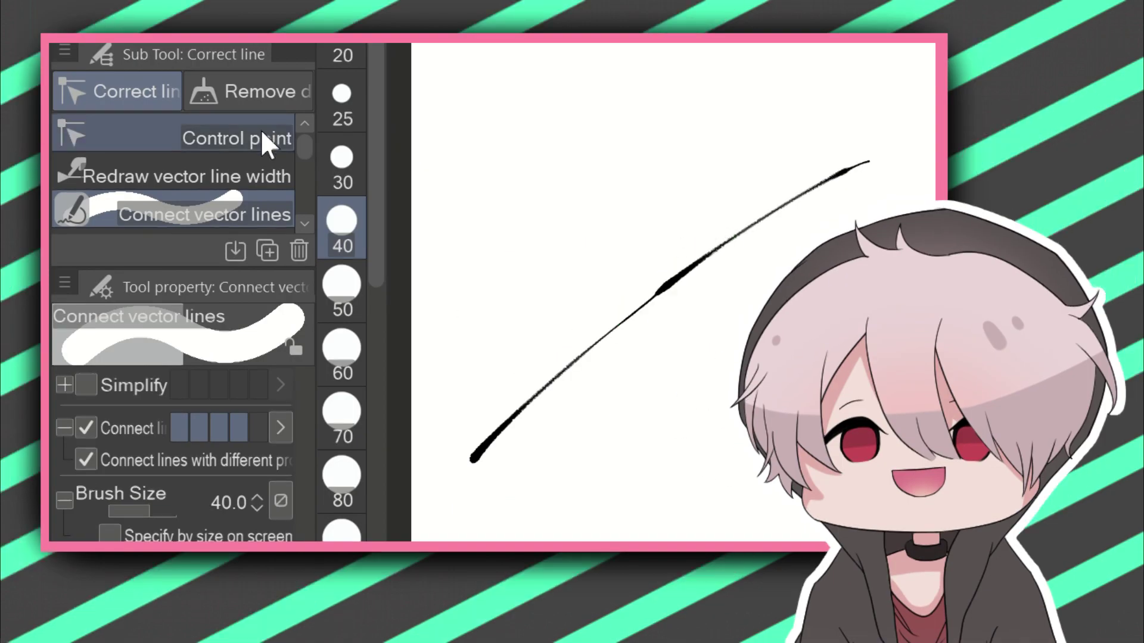
Switch from the Control point sub tool to Redraw vector line within the Correct line tools.
click(263, 141)
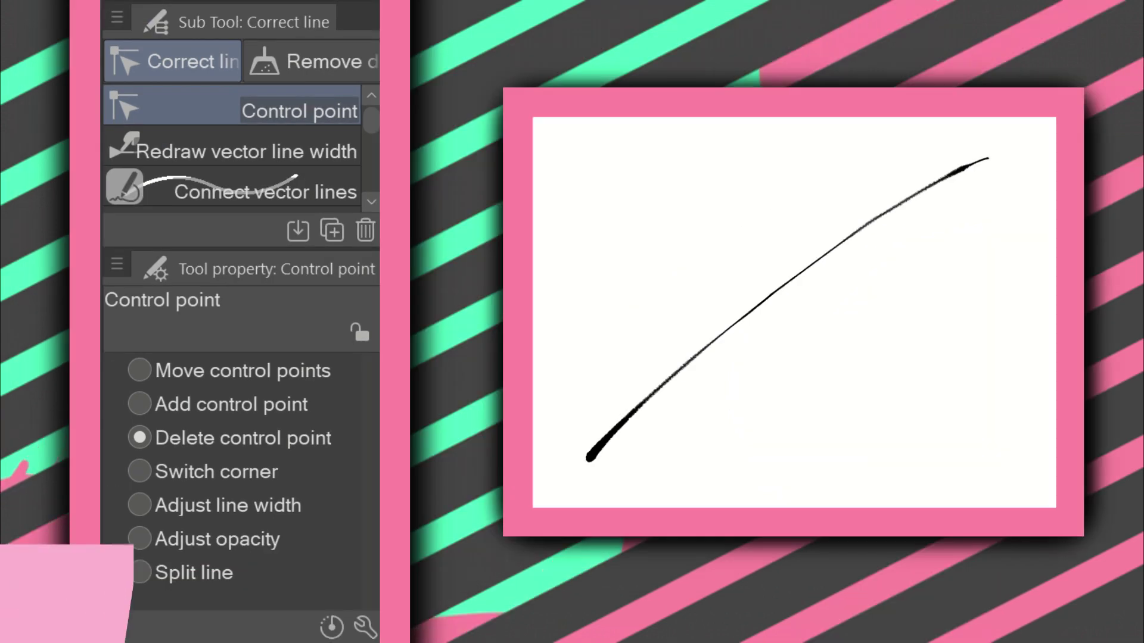
scroll(337, 170, down, 2)
scroll(336, 170, down, 1)
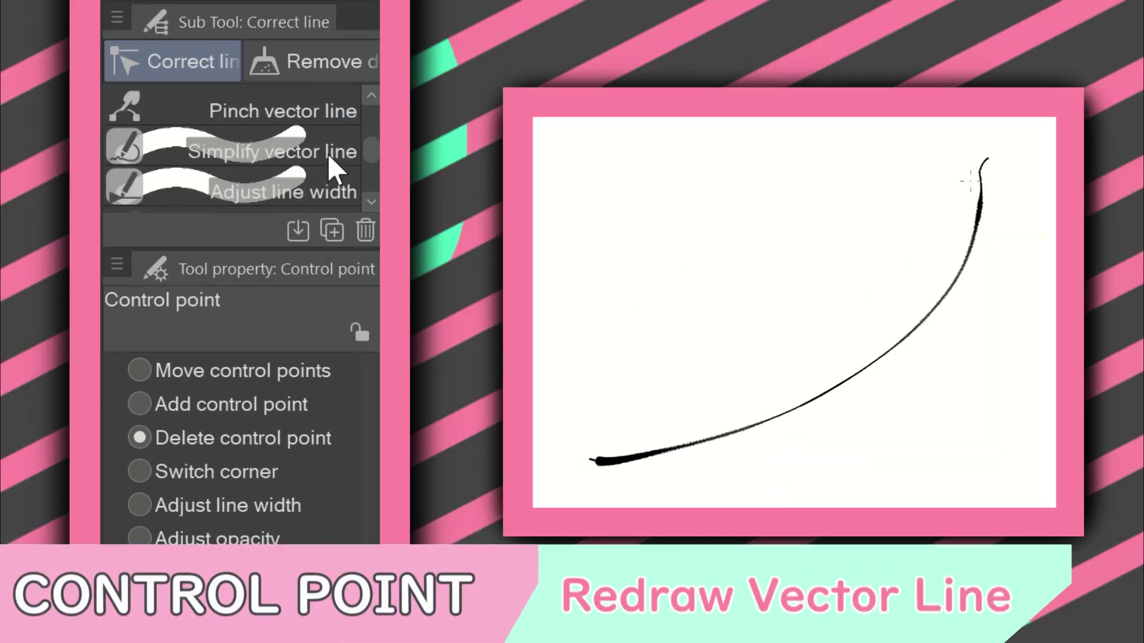
scroll(334, 171, down, 2)
click(307, 173)
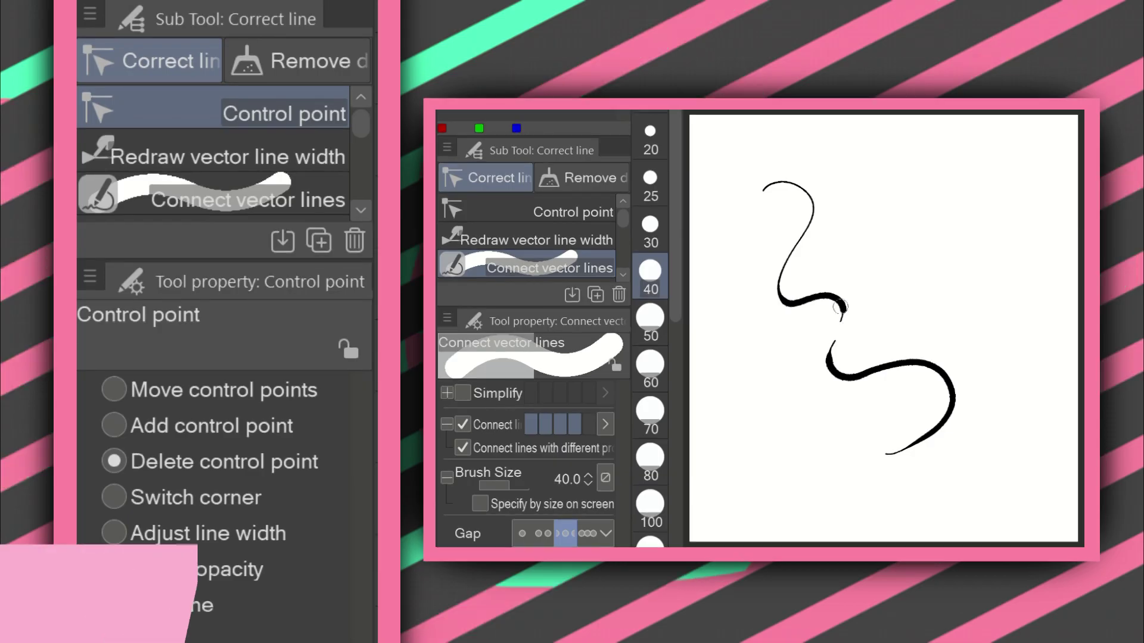
Connect the two wavy strokes, add a control point on the joining segment and move that point slightly outward.
click(572, 211)
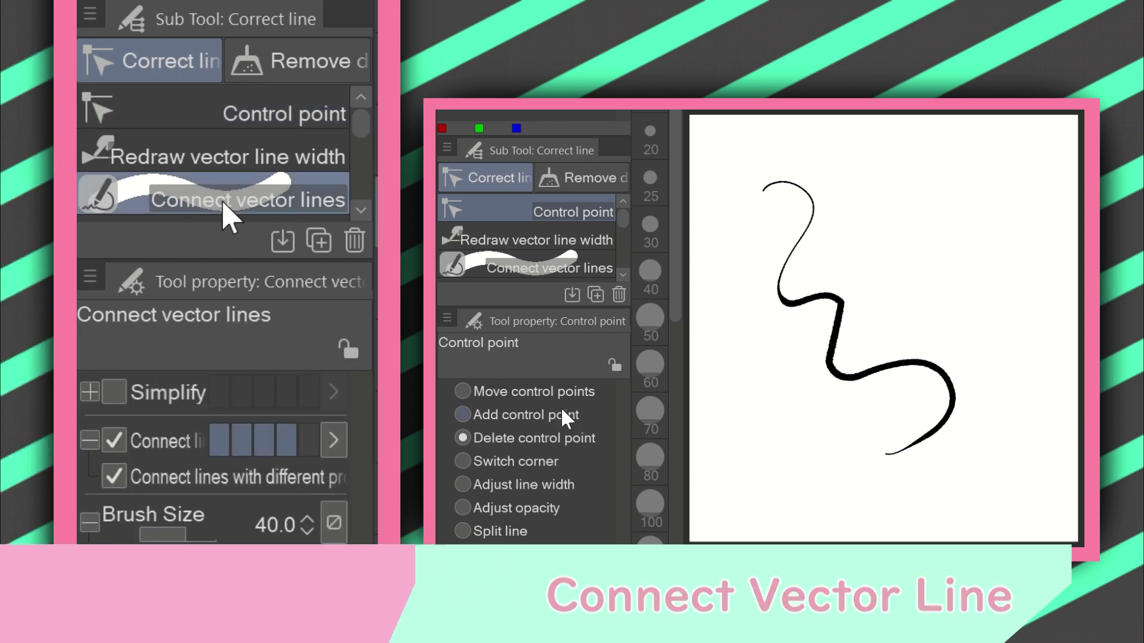
click(567, 417)
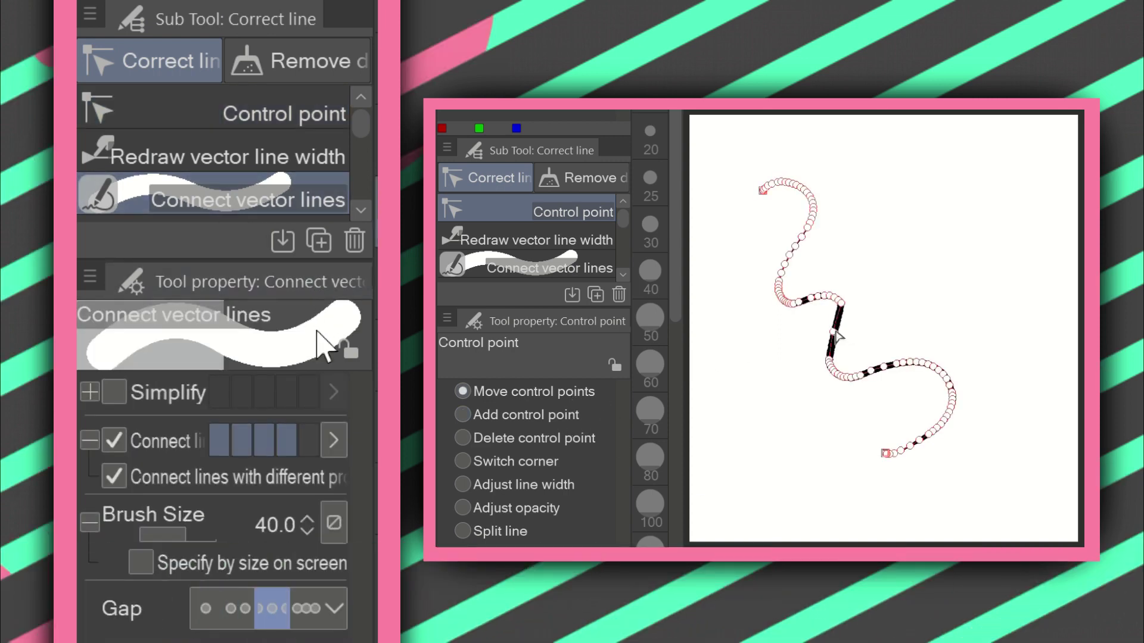
drag(836, 335, 851, 335)
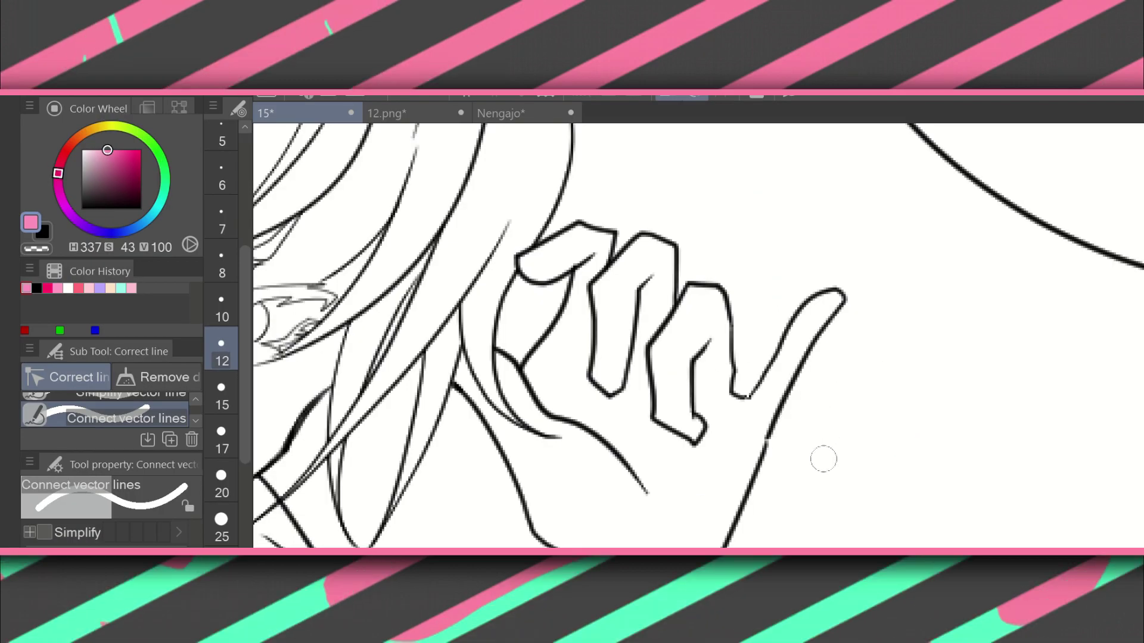
Close the gap in the hand outline below the outstretched finger with Connect vector lines at size 12.
drag(779, 403, 762, 483)
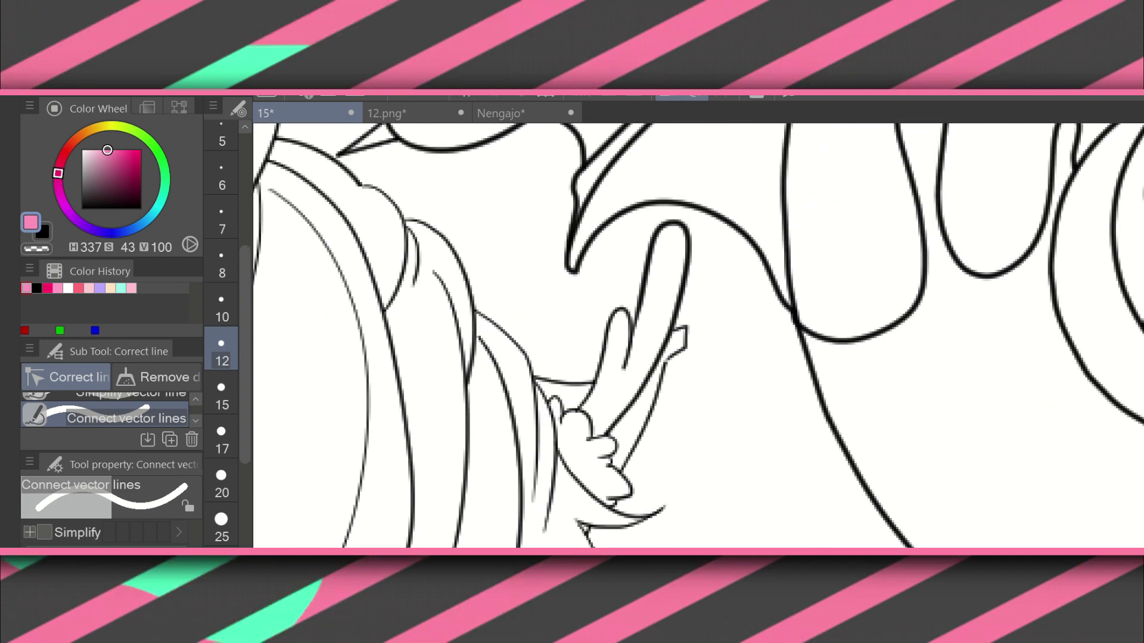
Connect the open line ends beside the outstretched finger, and set the Control point sub tool to Adjust line width.
drag(671, 357, 685, 345)
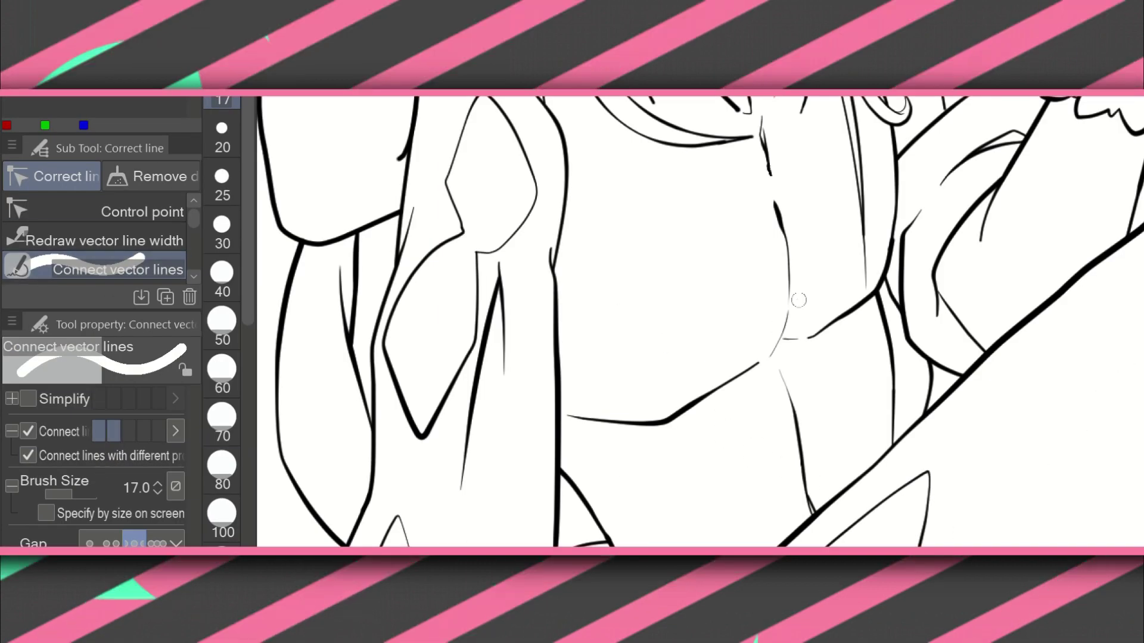
click(143, 211)
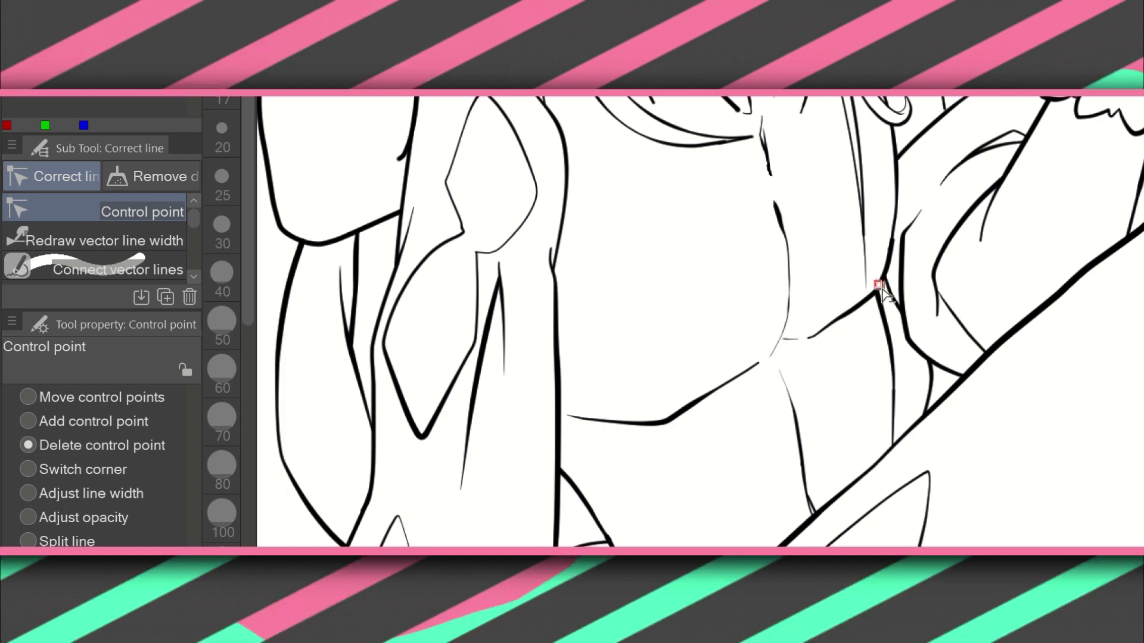
click(120, 498)
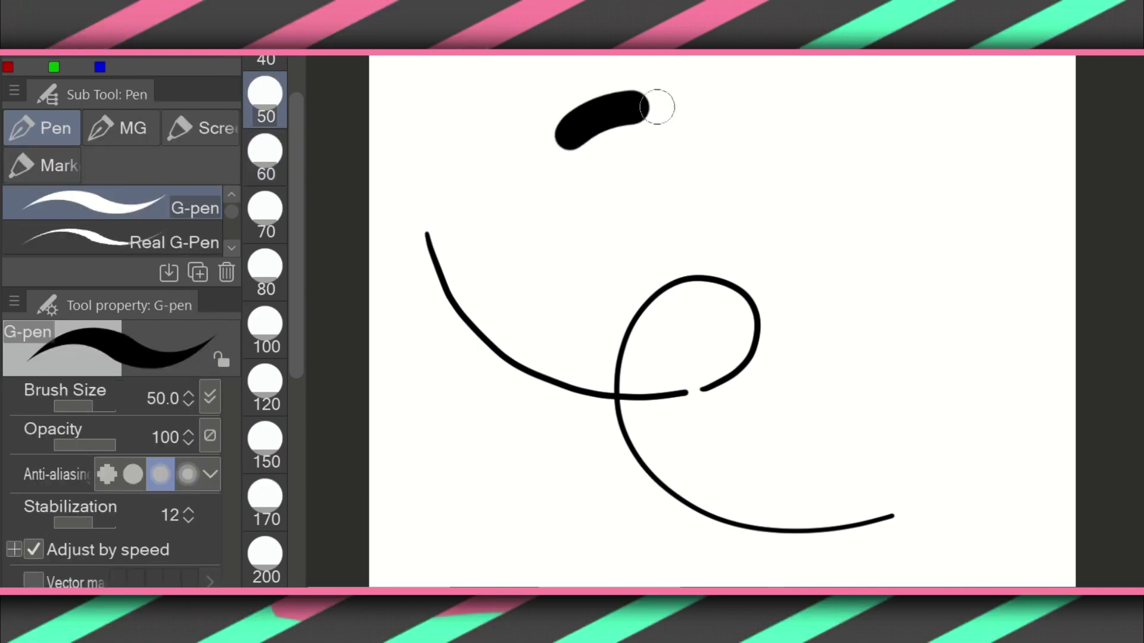
Draw a thick curved stroke below the first one at G-pen size 50, and a second pair of curves with a gap at size 20.
drag(674, 194, 766, 206)
key(bracketleft)
key(bracketleft)
key(bracketleft)
key(bracketleft)
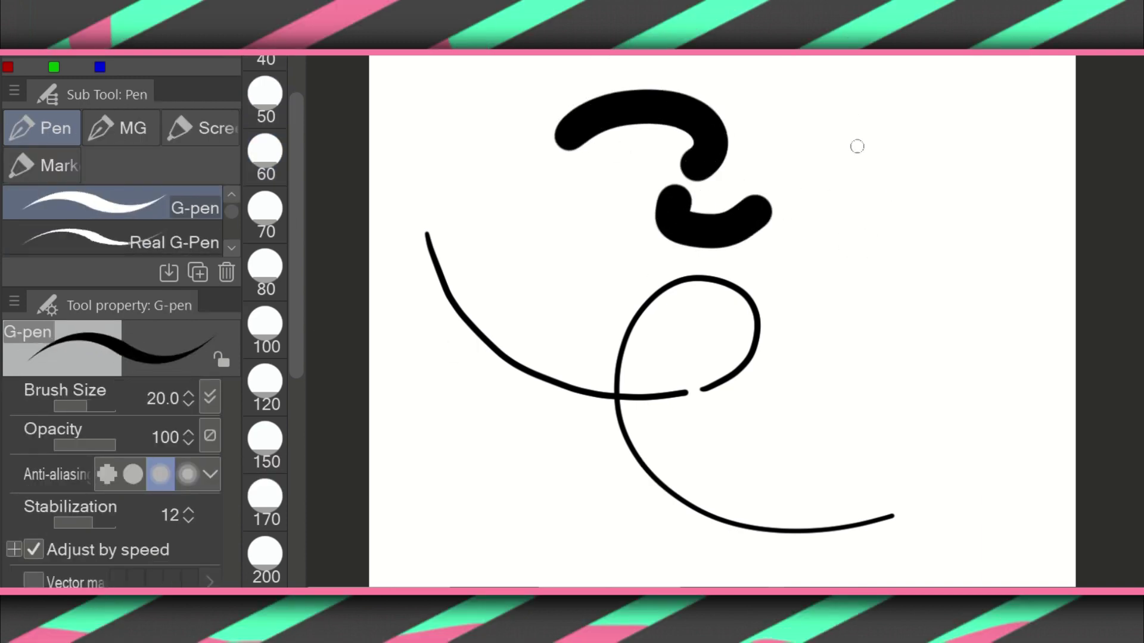
drag(865, 226, 950, 209)
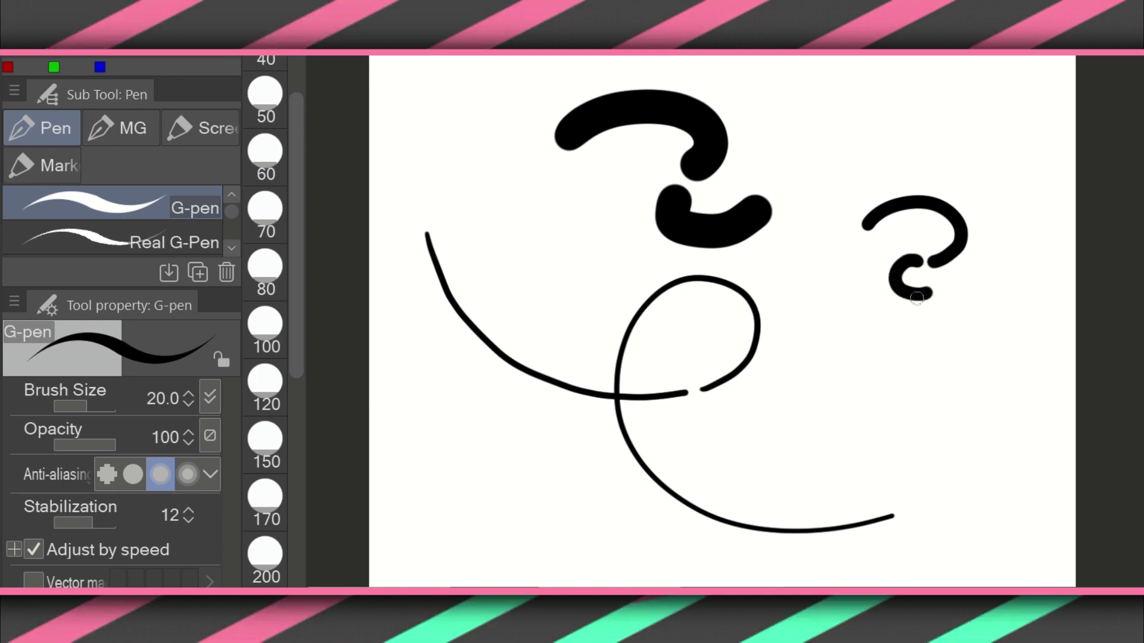
Bridge the gaps in both pairs of thick curves with Connect vector lines, and raise the Connect line strength to its maximum.
key(y)
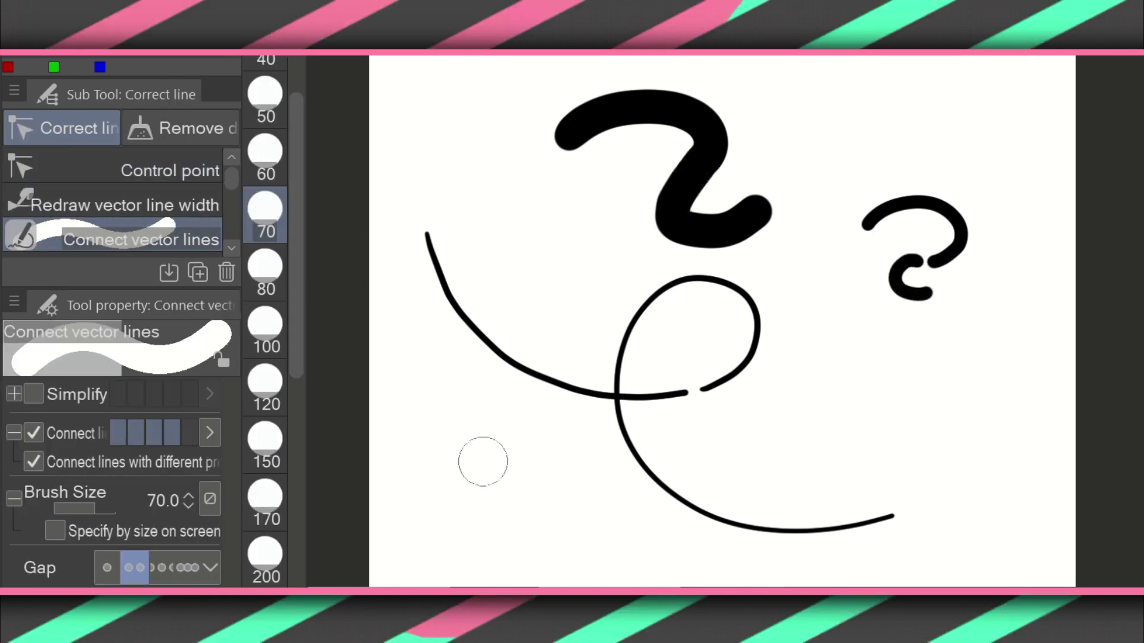
key(ctrl+z)
key(ctrl+y)
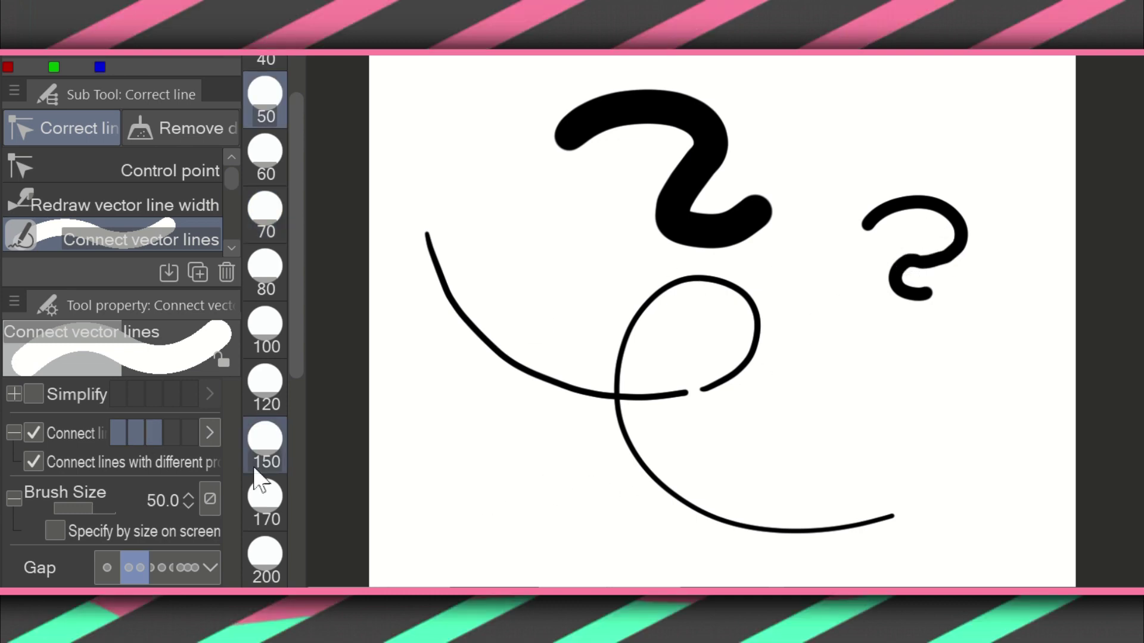
drag(183, 430, 199, 419)
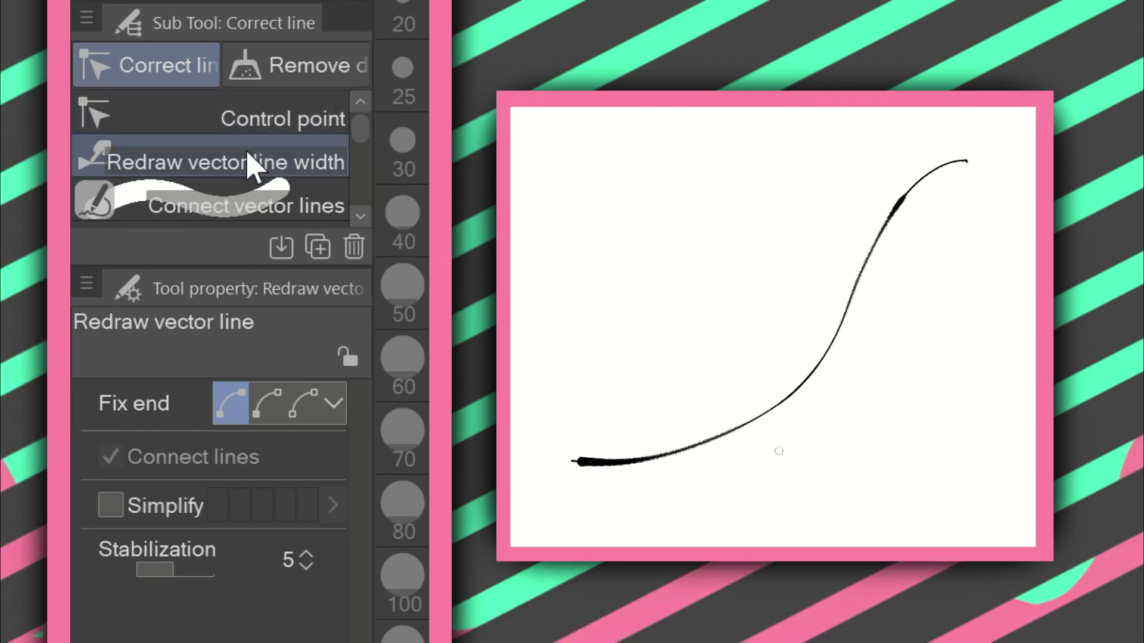
Thicken the S-shaped line with Redraw vector line width at size 25, and thin it along its length at size 8.
click(250, 162)
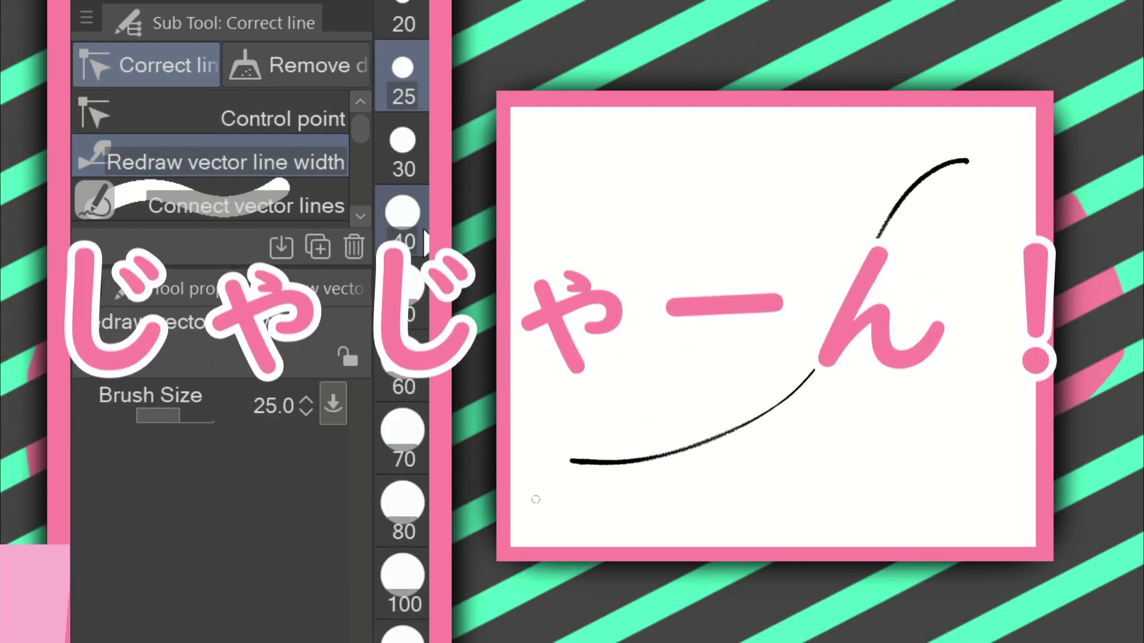
scroll(396, 244, up, 5)
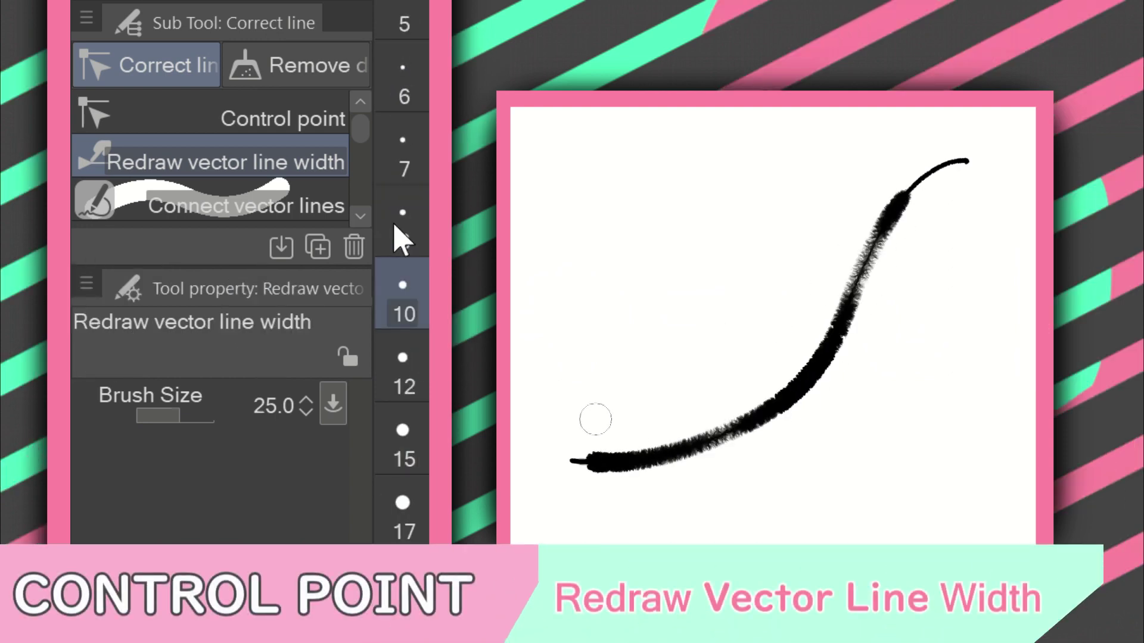
click(396, 234)
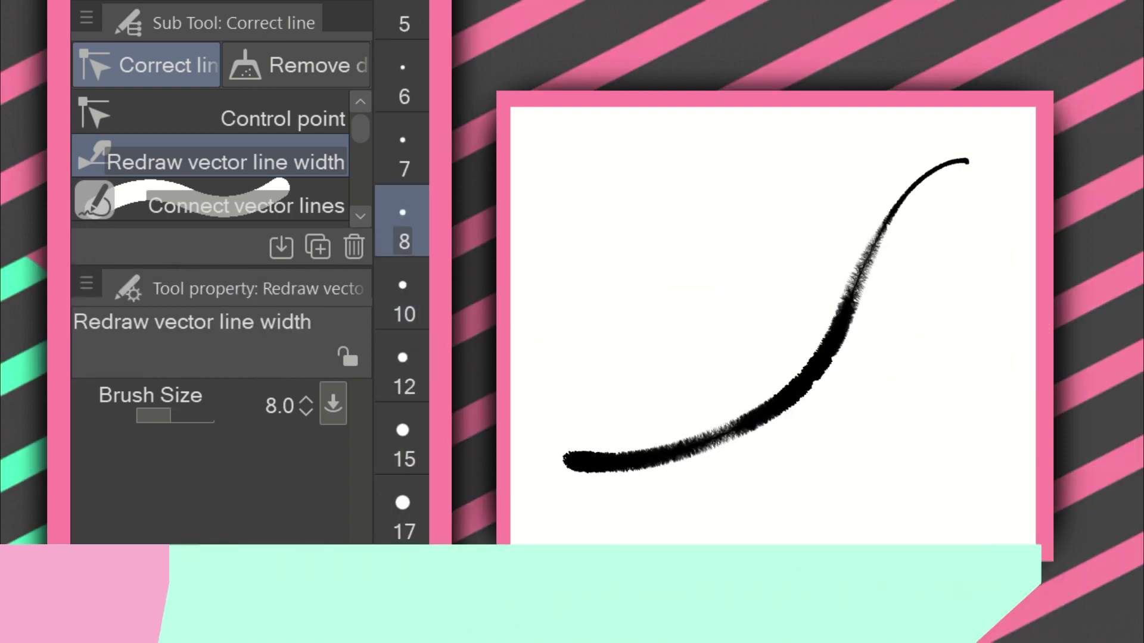
mouse_move(569, 461)
mouse_down()
mouse_move(728, 469)
mouse_move(868, 383)
mouse_move(962, 250)
mouse_up()
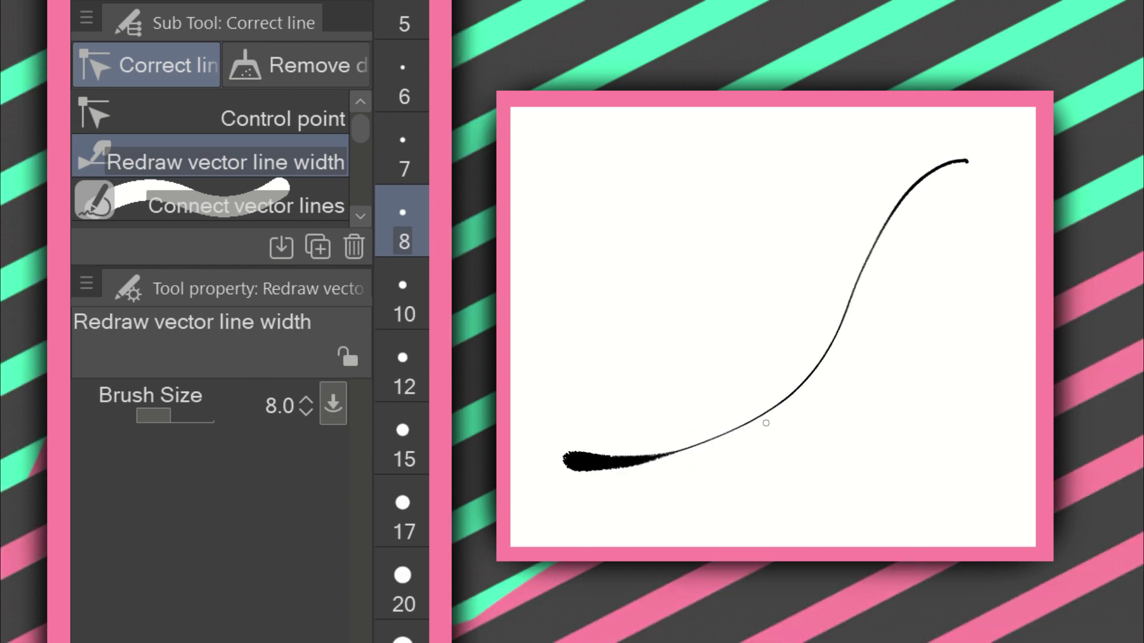
mouse_move(852, 324)
mouse_down()
mouse_move(886, 304)
mouse_move(966, 162)
mouse_up()
mouse_move(843, 328)
mouse_down()
mouse_move(757, 412)
mouse_move(569, 461)
mouse_up()
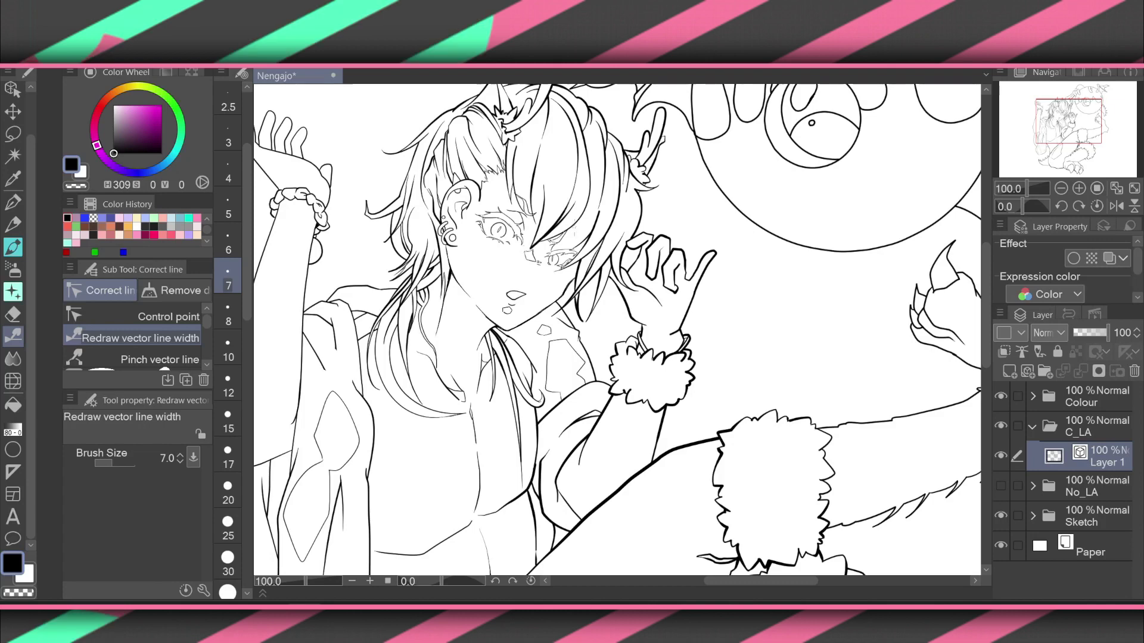
drag(323, 84, 434, 100)
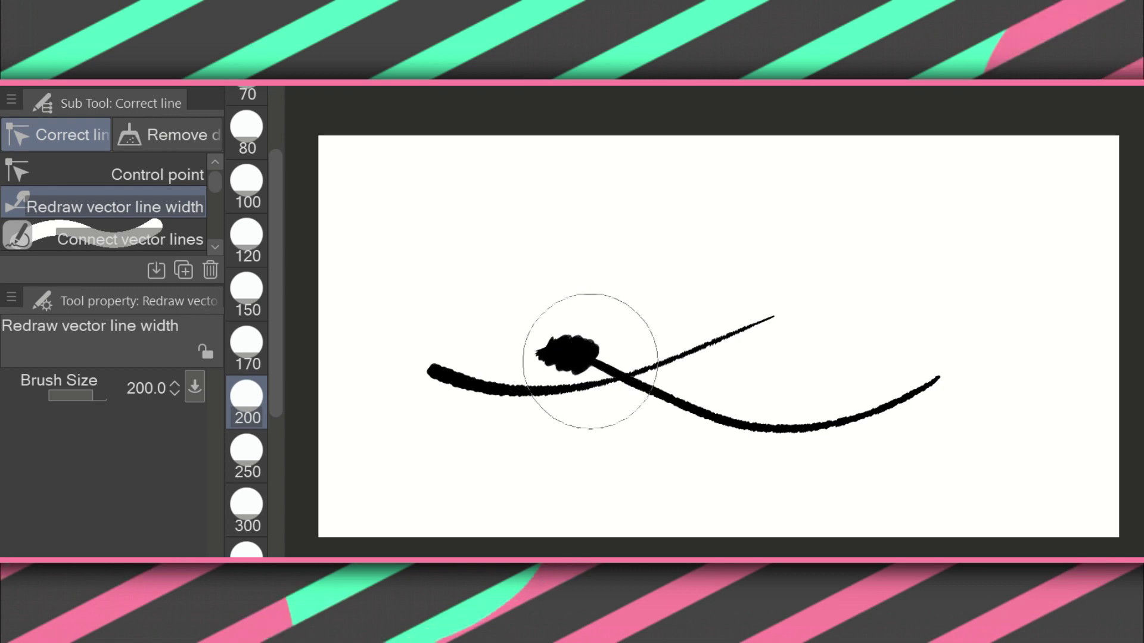
Widen the lower of the two crossing strokes with Redraw vector line width at size 200, and retrace it at size 17.
mouse_move(590, 361)
mouse_down()
mouse_move(641, 402)
mouse_move(721, 436)
mouse_move(836, 420)
mouse_move(930, 373)
mouse_up()
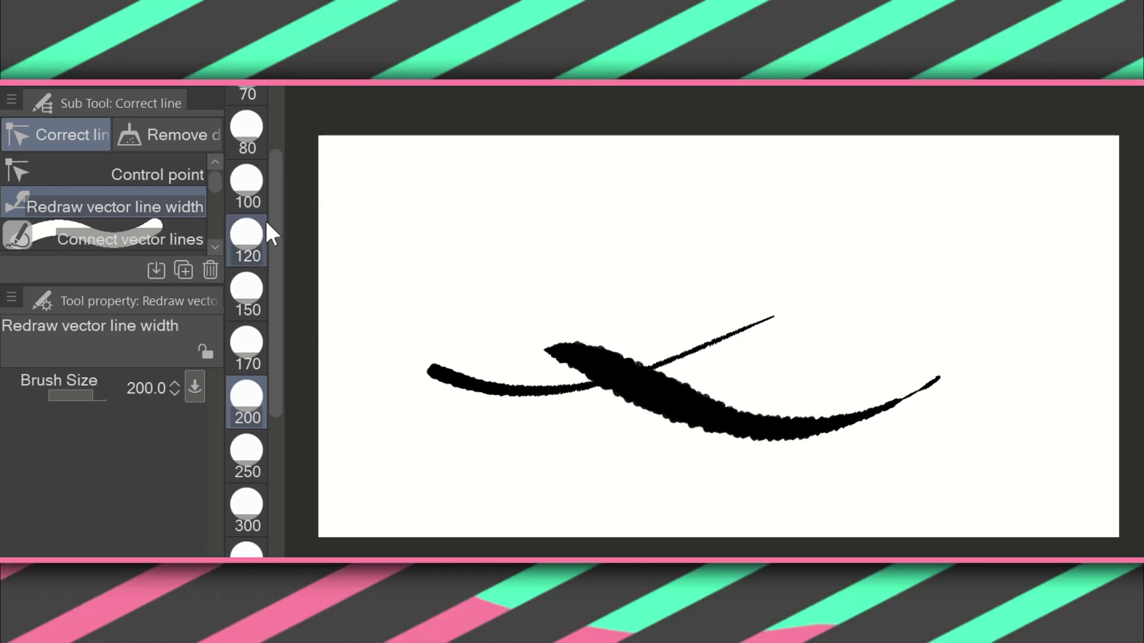
scroll(265, 197, up, 5)
click(244, 180)
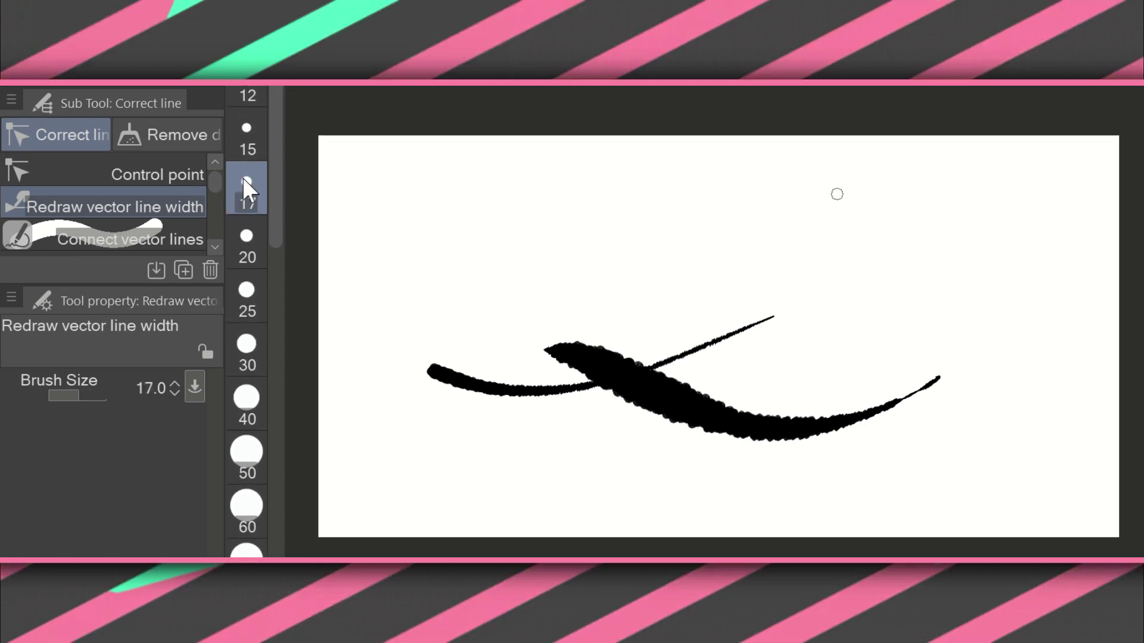
mouse_move(548, 350)
mouse_down()
mouse_move(697, 409)
mouse_move(768, 418)
mouse_move(922, 352)
mouse_up()
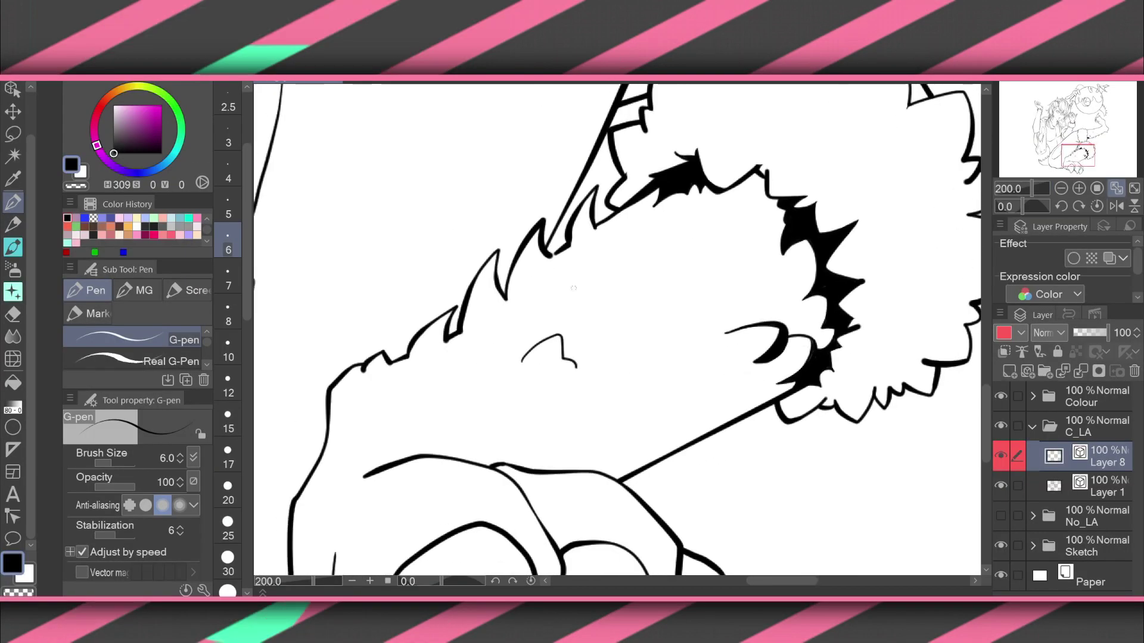
Thicken the small fur stroke in the middle of the lower leg with Redraw vector line width at size 8, and return to the G-pen.
key(y)
click(140, 338)
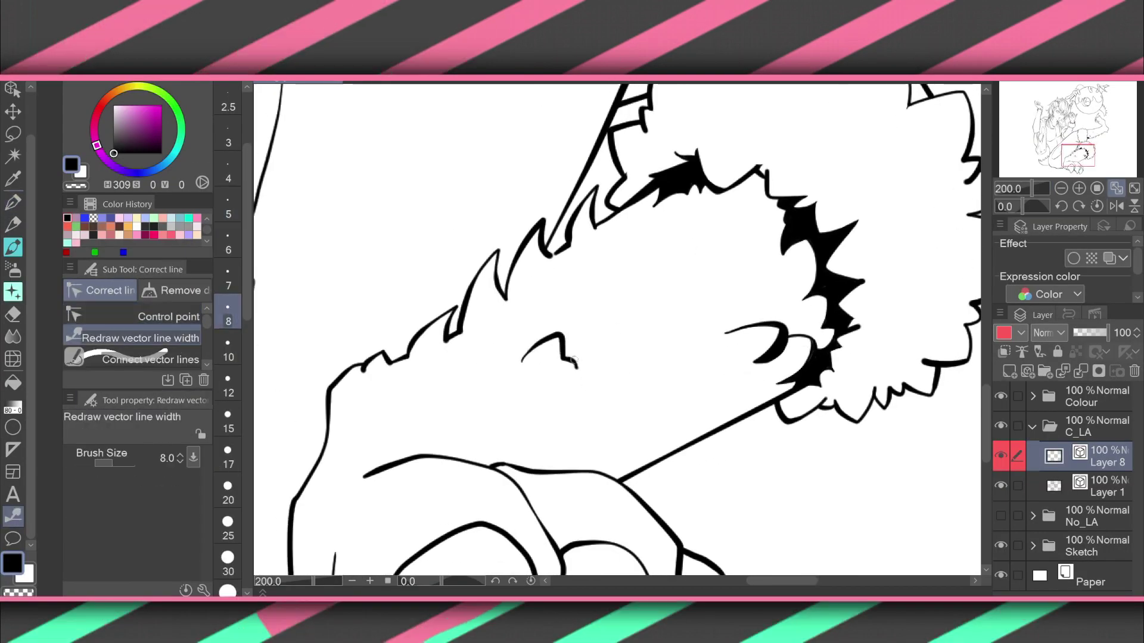
key(p)
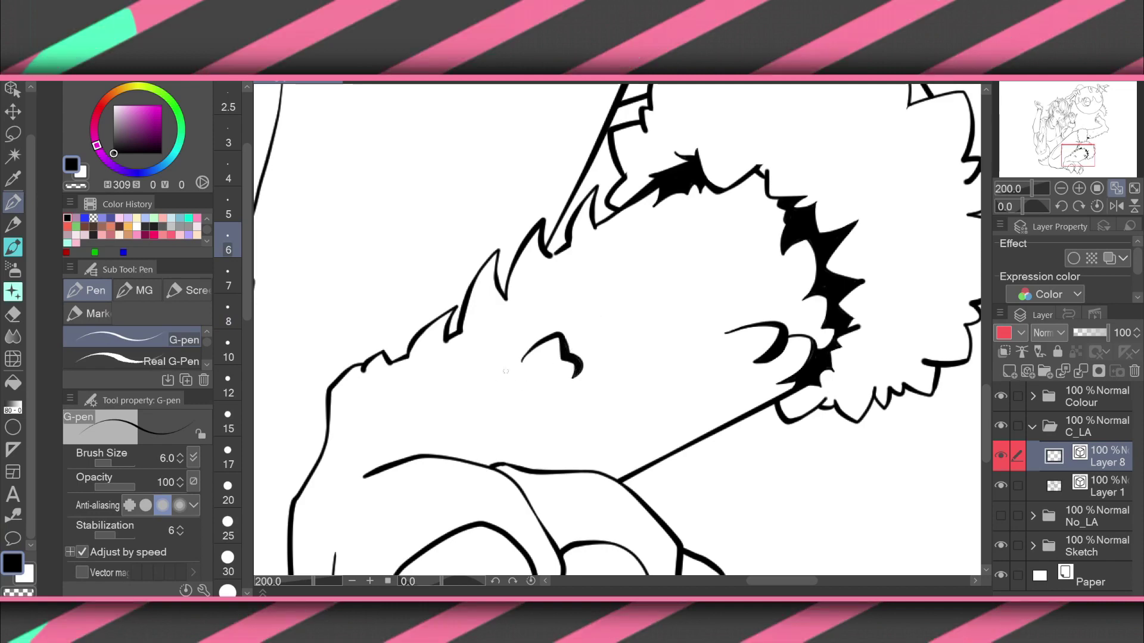
Draw short fur strokes along the lower edge of the clawed leg on Layer 8 with the G-pen at size 6.
key(ctrl+0)
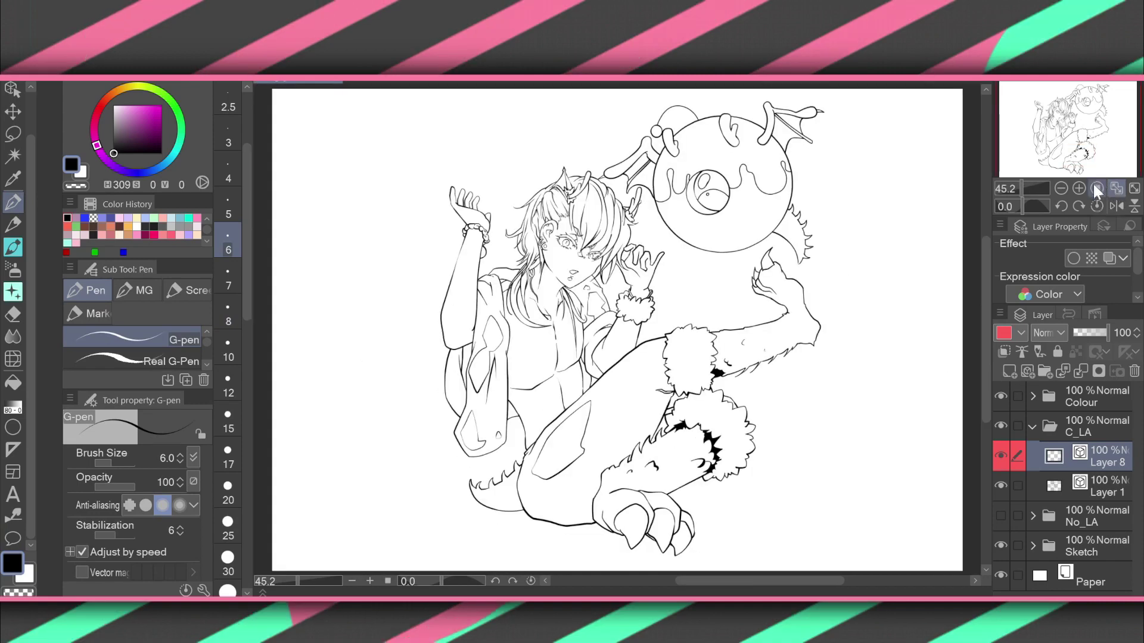
scroll(572, 417, up, 3)
drag(757, 272, 748, 272)
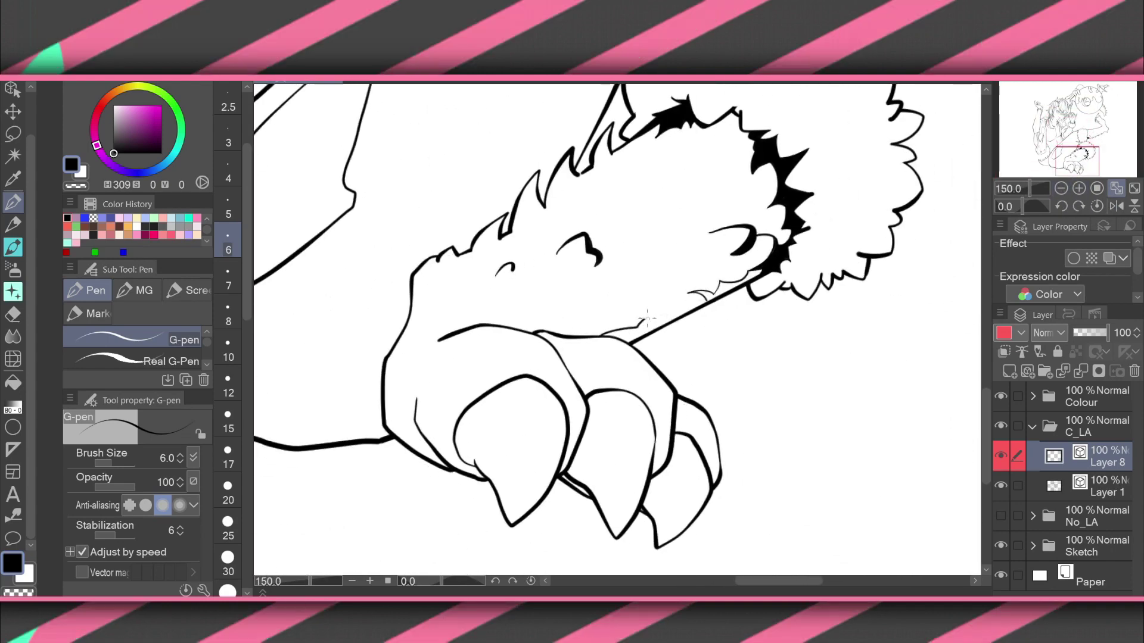
Add a short G-pen stroke at size 6 to the hair strands beside the character's neck.
scroll(647, 319, up, 2)
click(1046, 122)
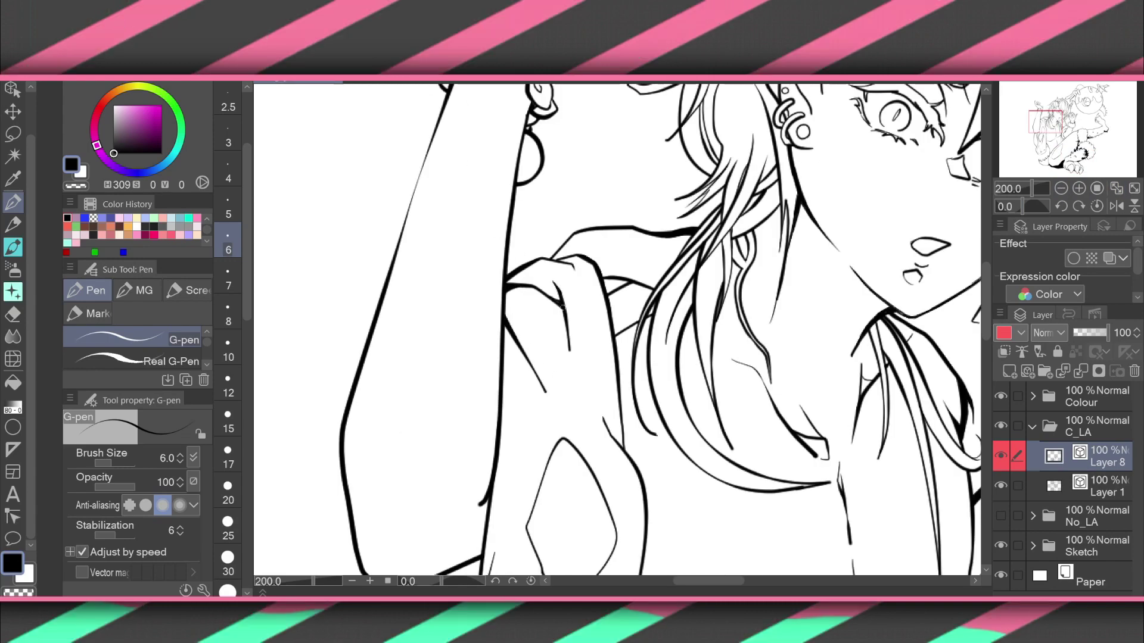
scroll(611, 297, down, 5)
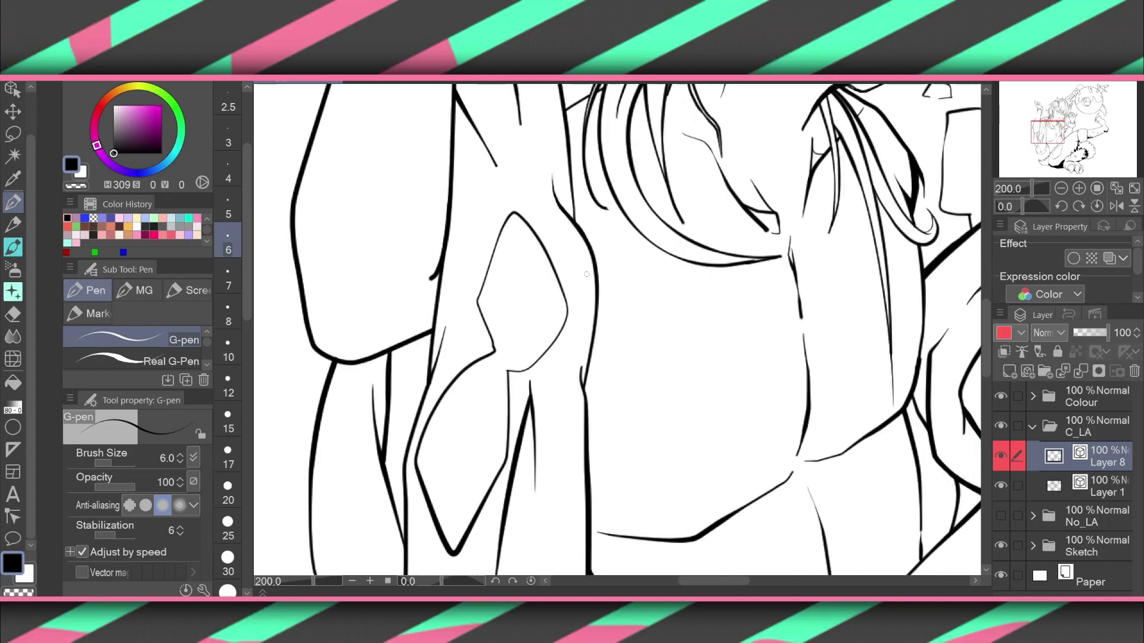
scroll(581, 379, up, 5)
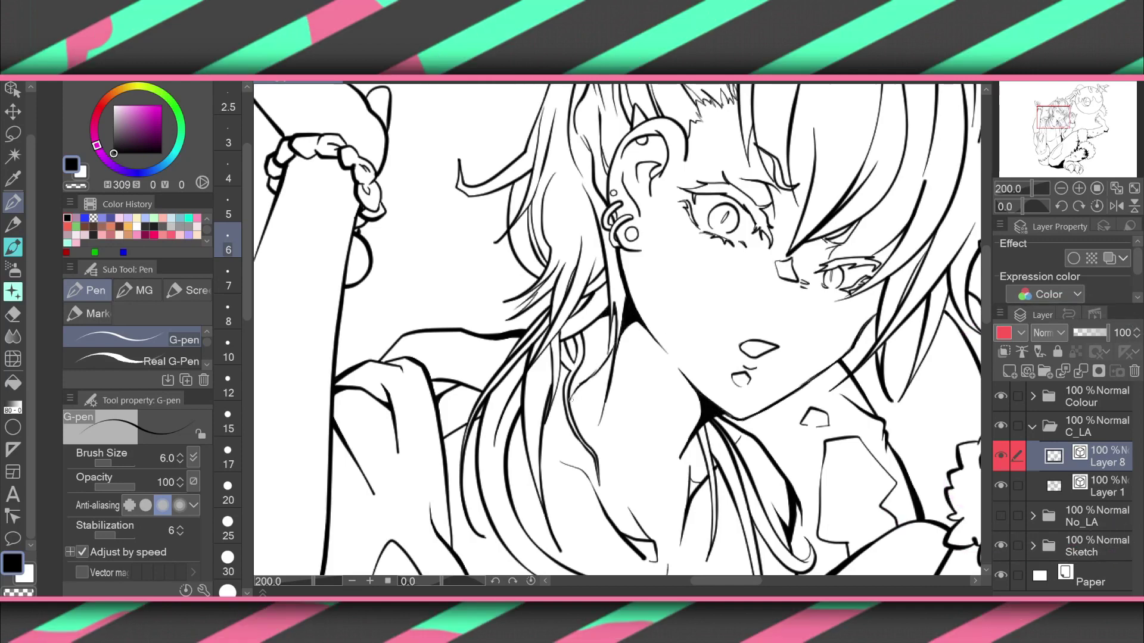
drag(575, 381, 598, 366)
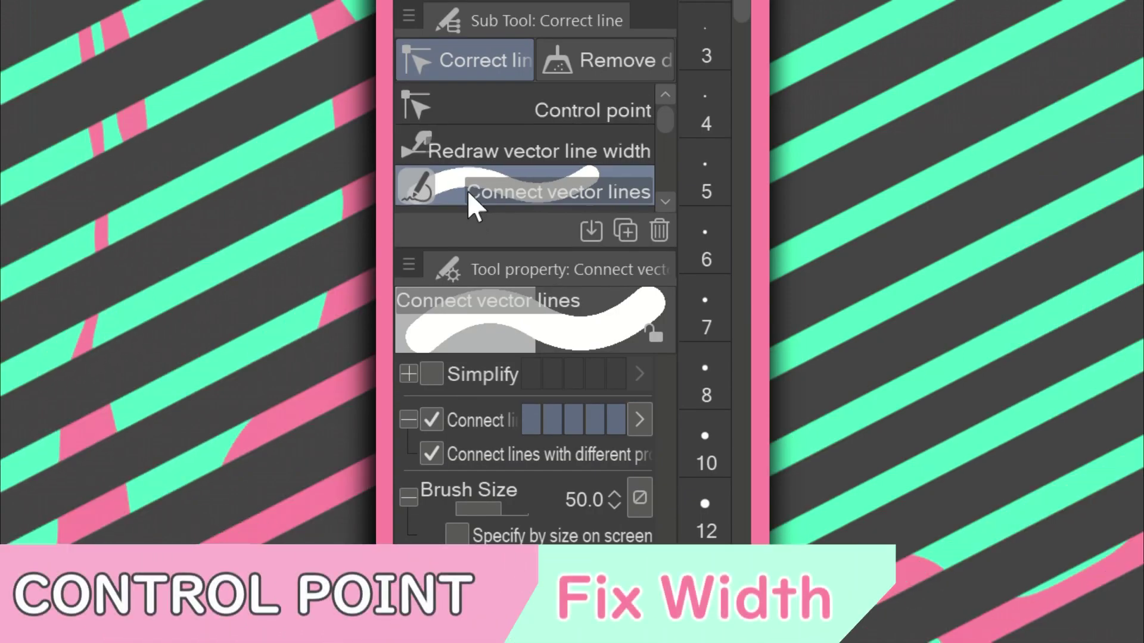
Even out the raised forearm's outer line with Adjust line width in Fix width mode at 5.0, using brush size 12.
scroll(468, 190, down, 1)
scroll(467, 189, down, 1)
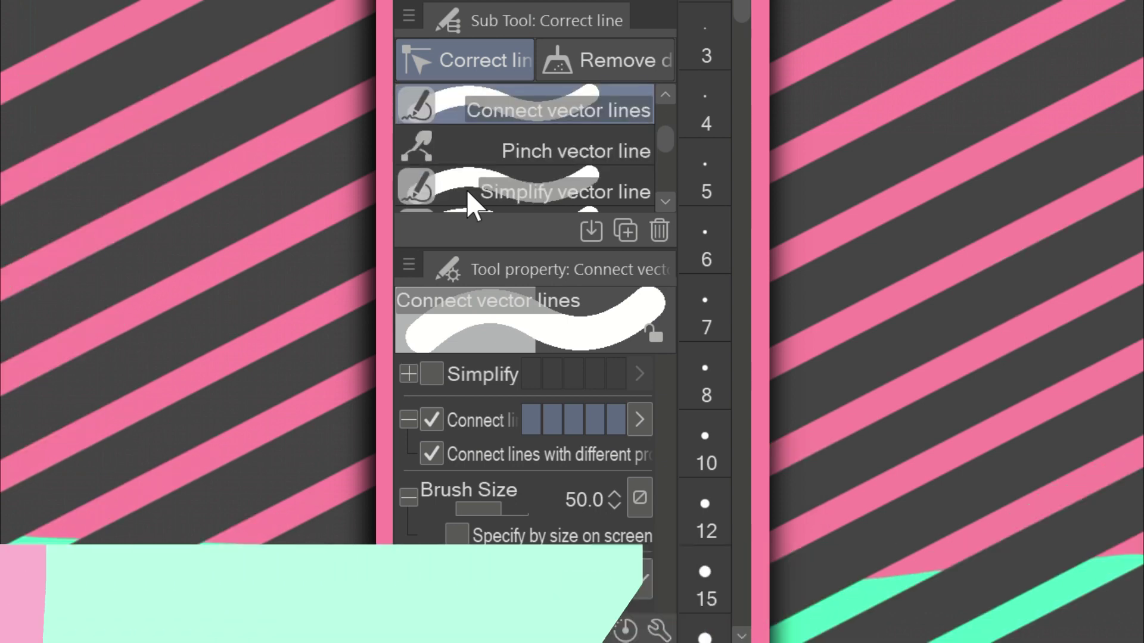
scroll(466, 188, down, 1)
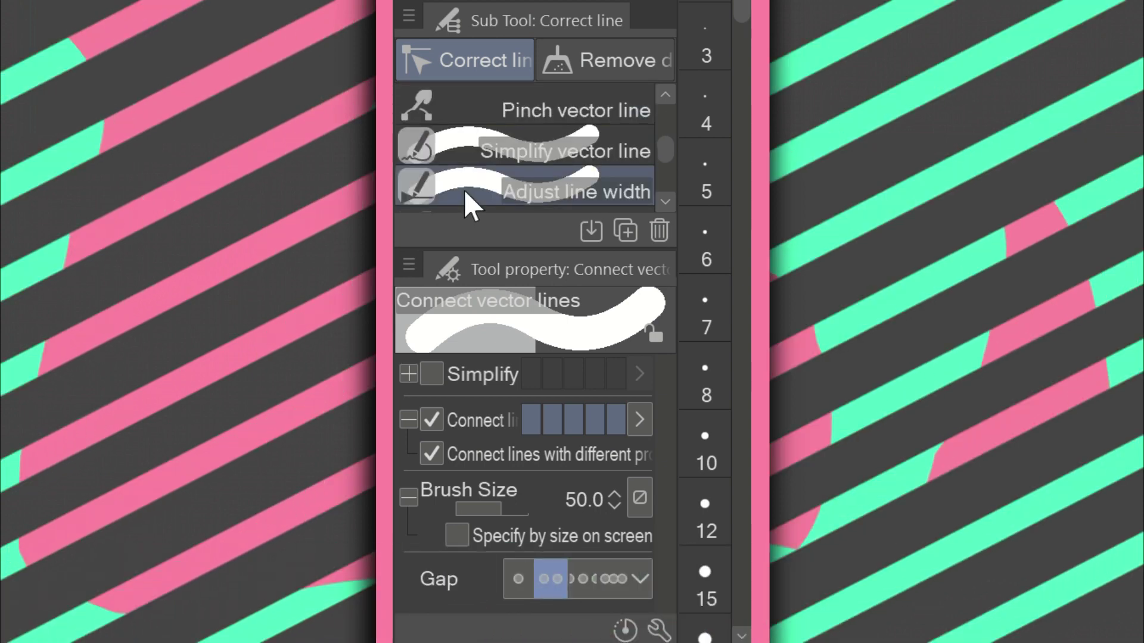
click(464, 189)
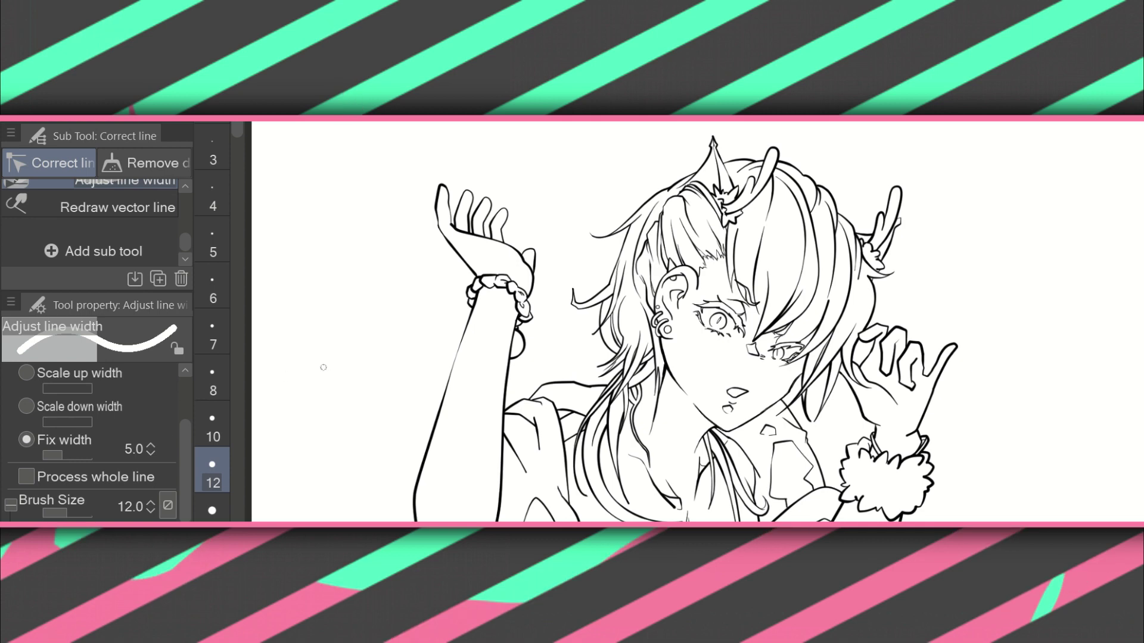
drag(463, 331, 438, 434)
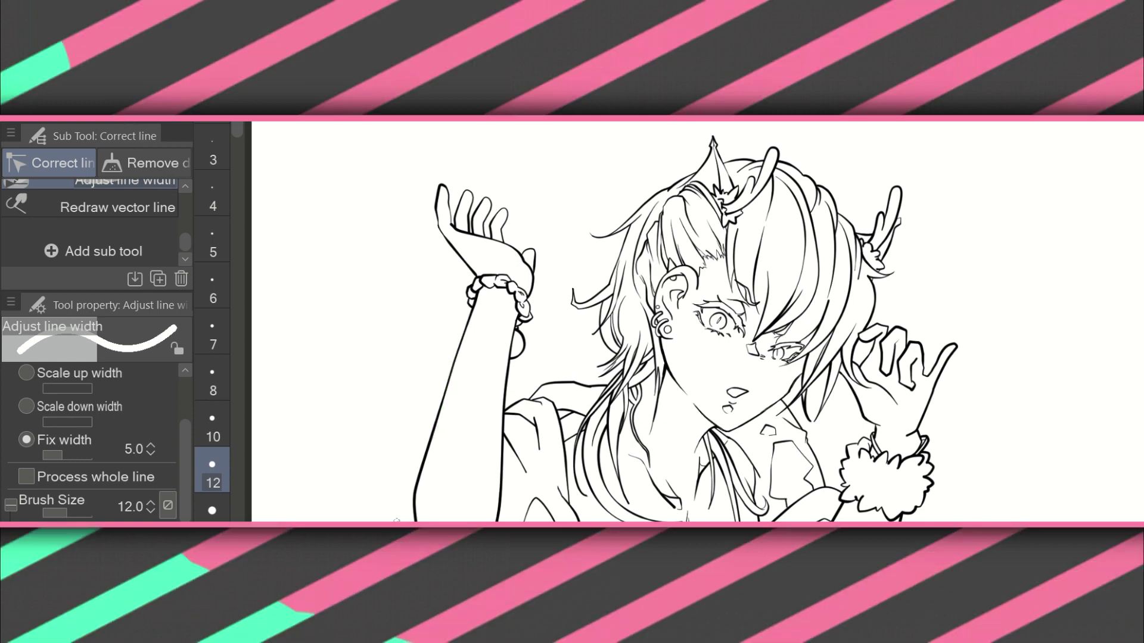
Apply a Fix width of 1.0 to the raised forearm's outer line with Process whole line enabled, and raise the Fix width value.
click(87, 475)
click(151, 454)
click(151, 454)
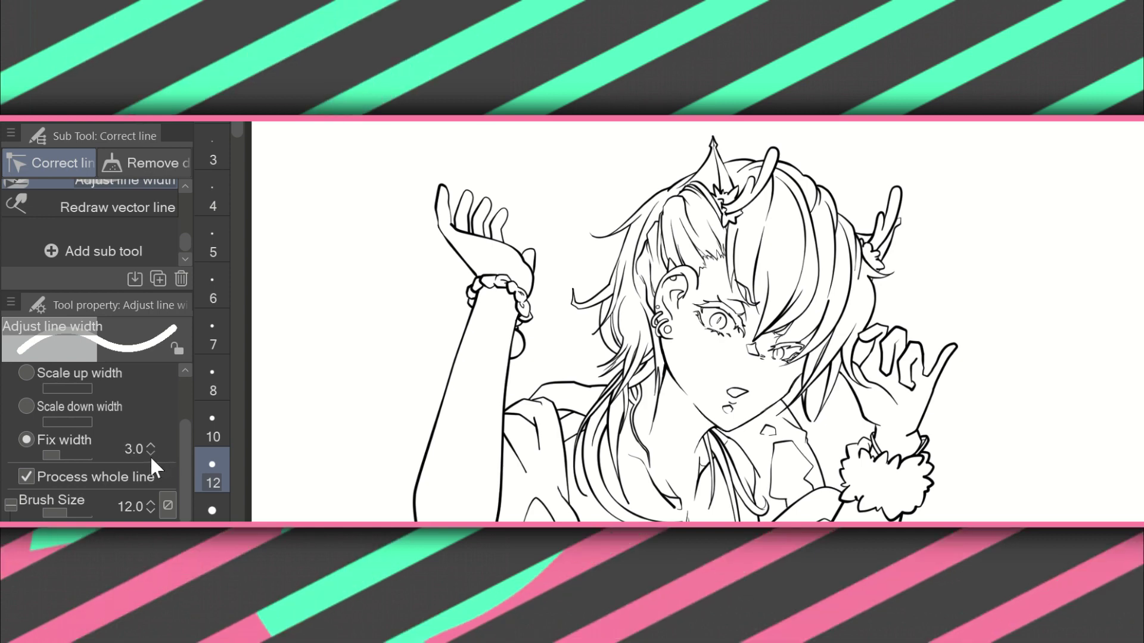
click(151, 454)
click(150, 454)
click(446, 389)
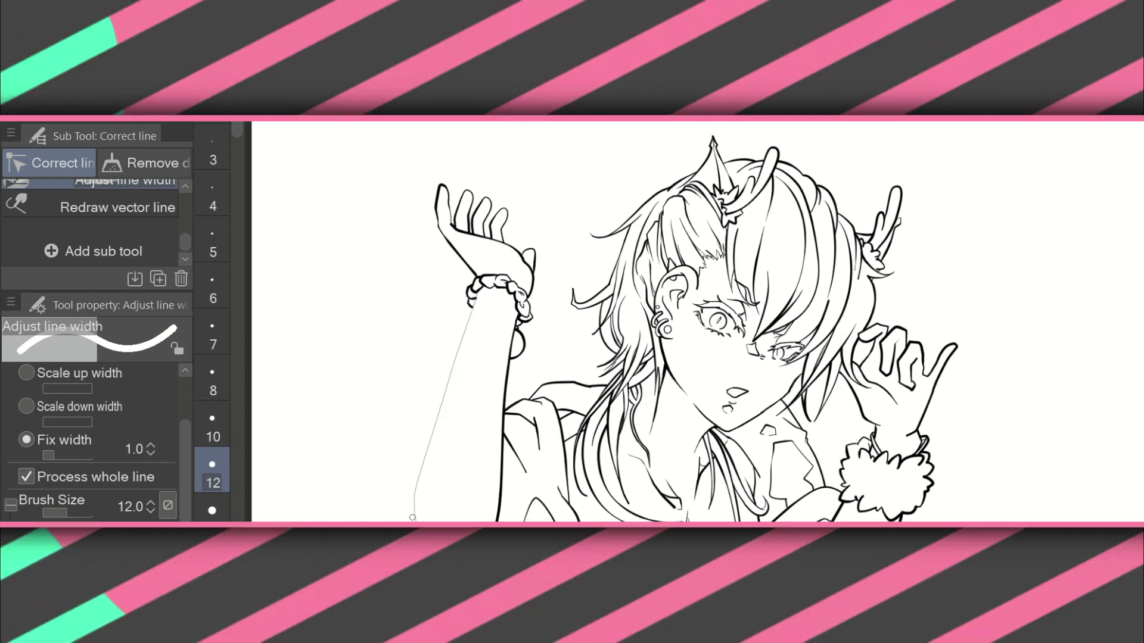
drag(61, 451, 85, 451)
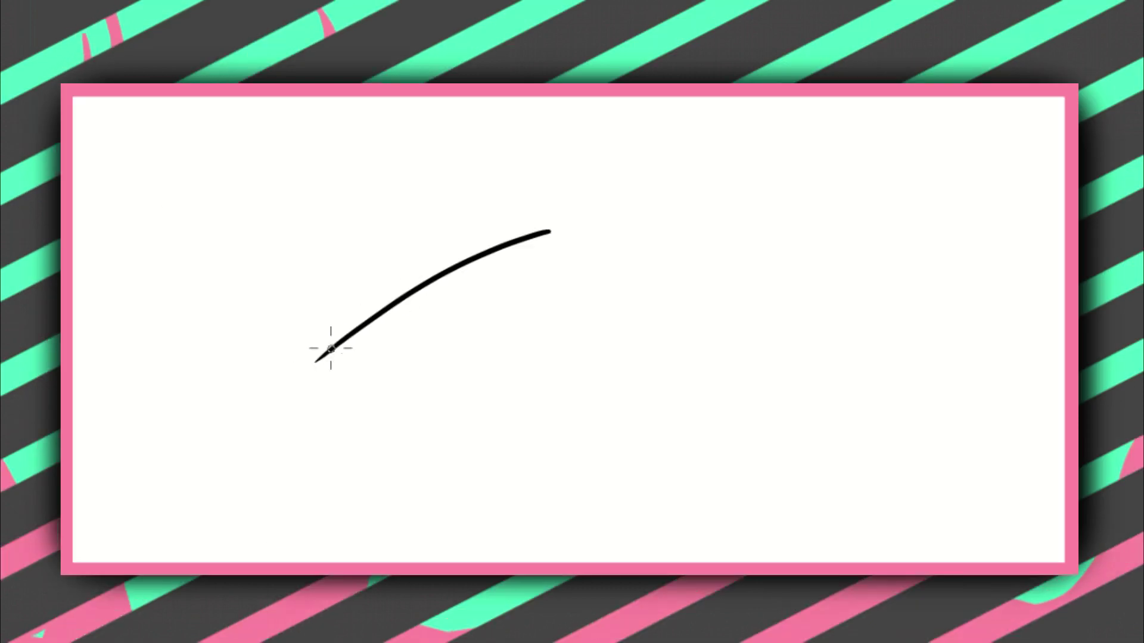
Build up a long curved line from overlapping sketchy strokes, and draw another long stroke below it.
mouse_move(322, 352)
mouse_down()
mouse_move(566, 225)
mouse_move(437, 280)
mouse_move(791, 184)
mouse_move(690, 194)
mouse_move(320, 357)
mouse_move(266, 352)
mouse_move(184, 472)
mouse_up()
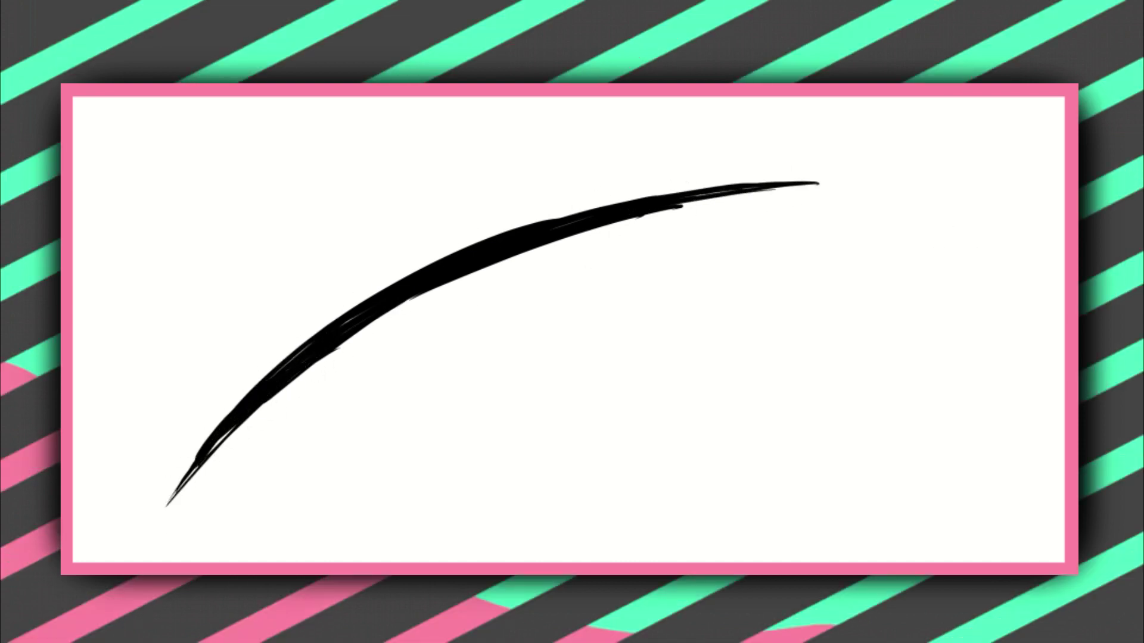
drag(418, 522, 935, 281)
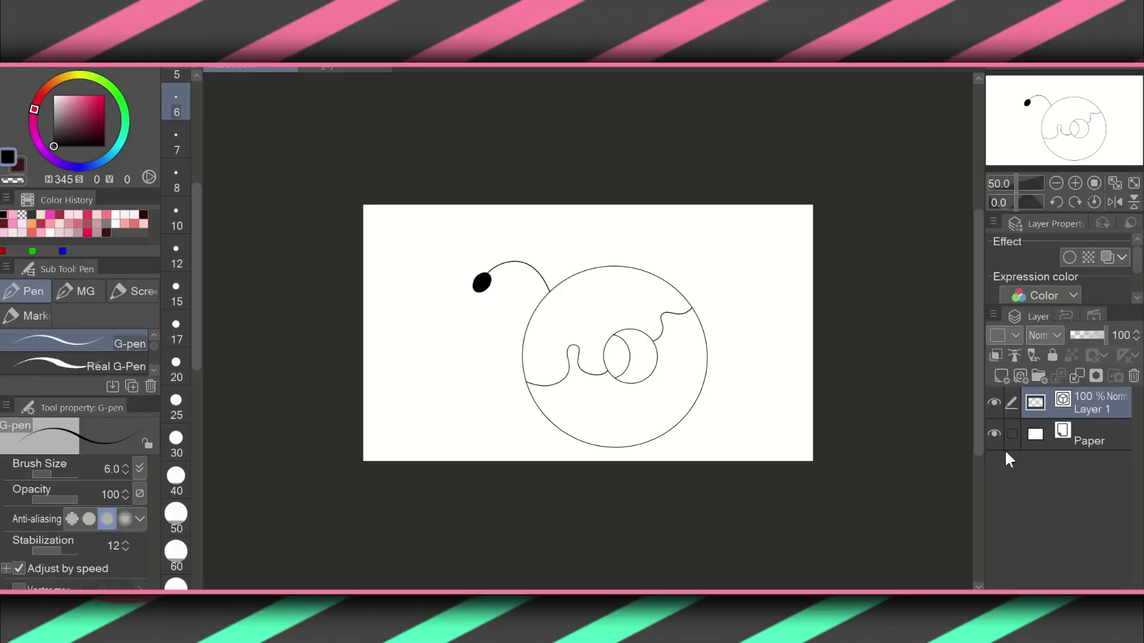
Create a new vector layer above Layer 1.
click(1021, 376)
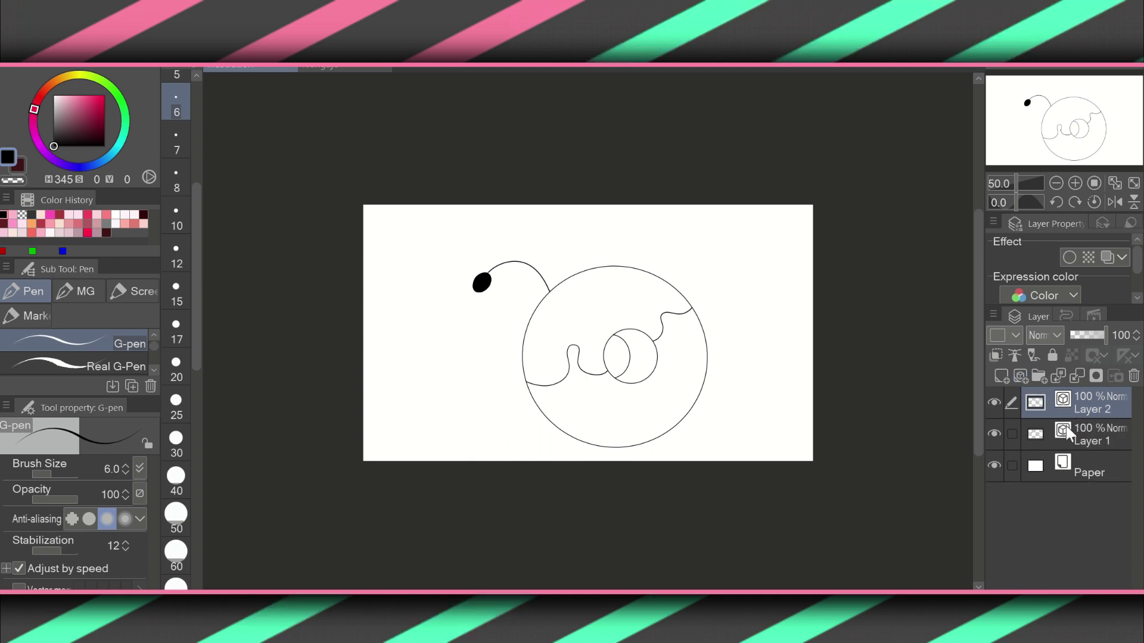
Assign the Red palette color to Layer 2.
click(1015, 335)
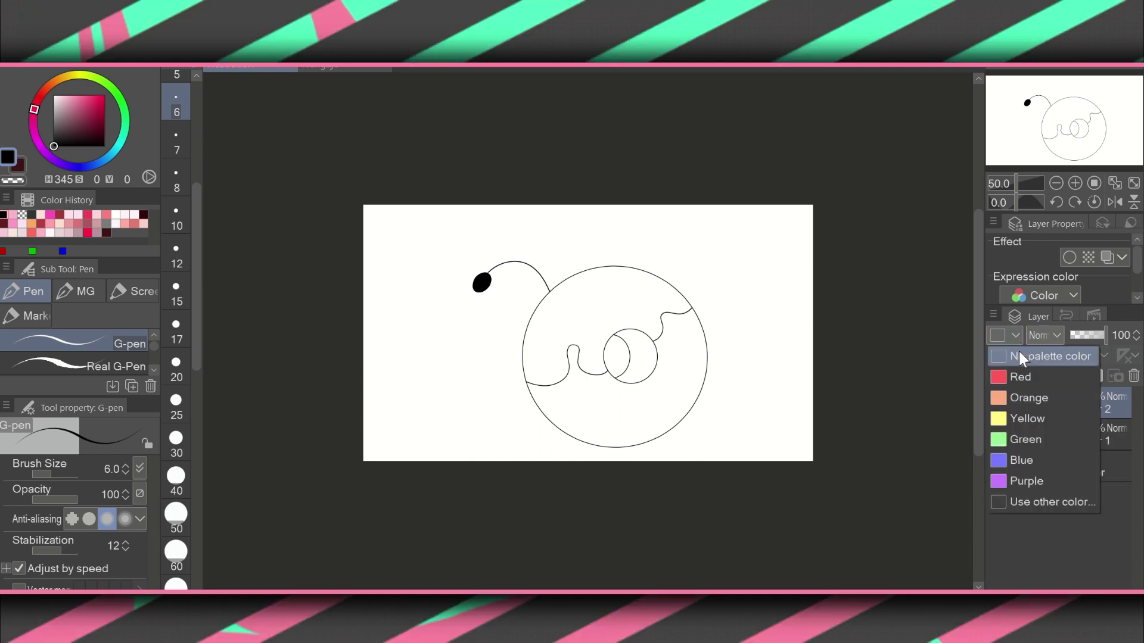
click(1014, 380)
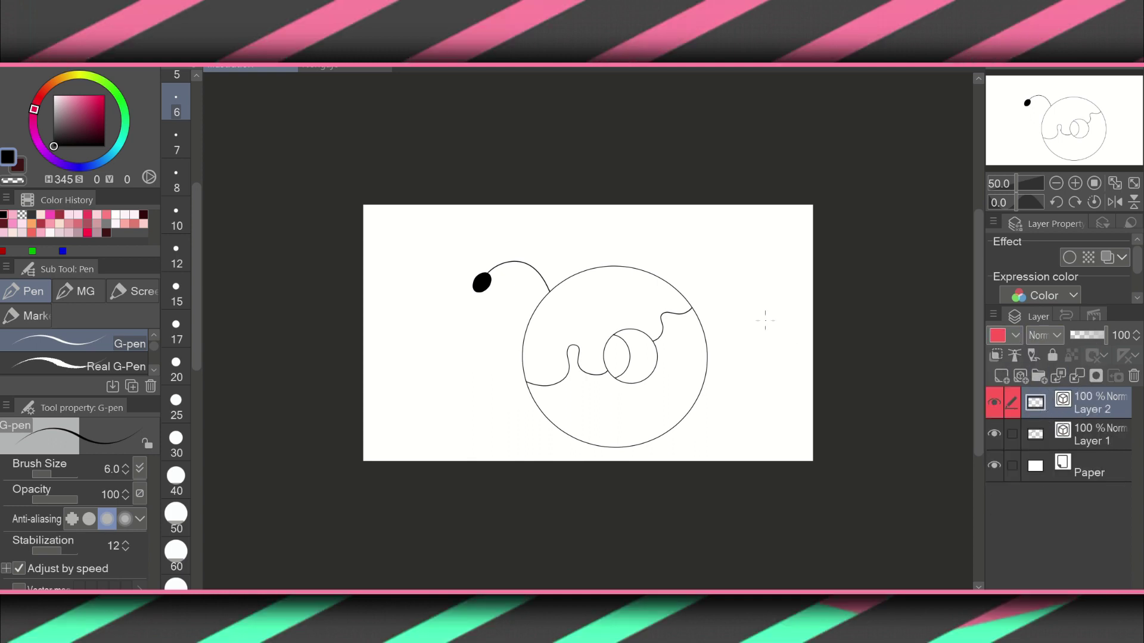
Vary the thickness of the donut's outline and inner lines on Layer 1 with Redraw vector line width at brush size 30.
click(1096, 434)
scroll(268, 335, up, 3)
key(y)
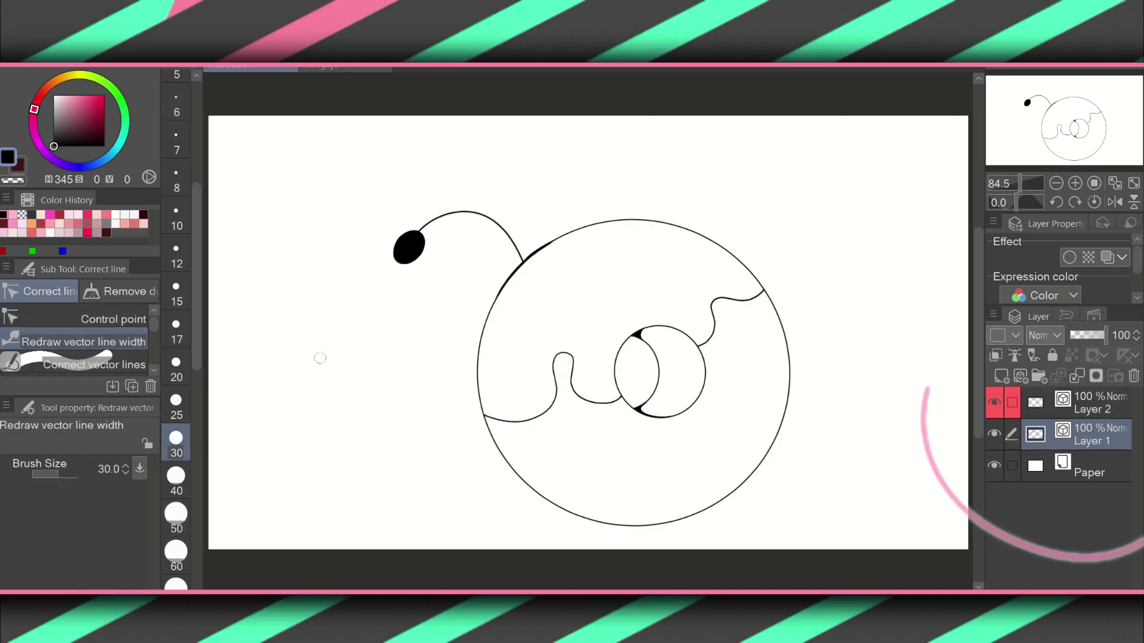
drag(477, 400, 779, 462)
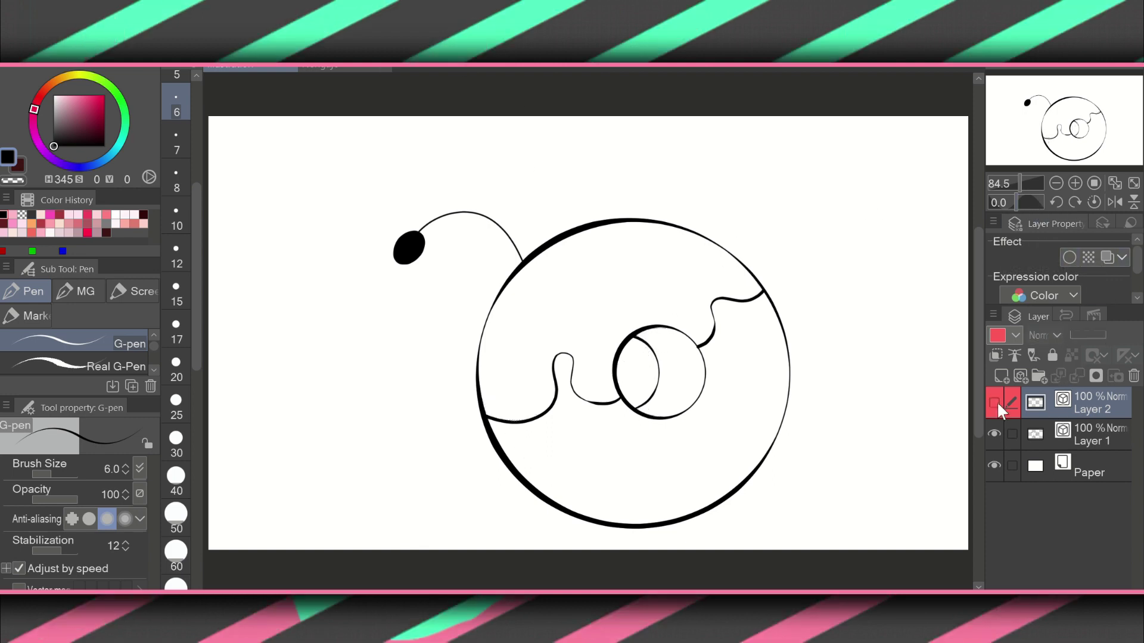
Make the donut's lines on Layer 1 uniform with Adjust line width, using a Fix width of 8.0 and brush size 700.
click(1049, 435)
key(y)
scroll(157, 341, down, 2)
click(104, 353)
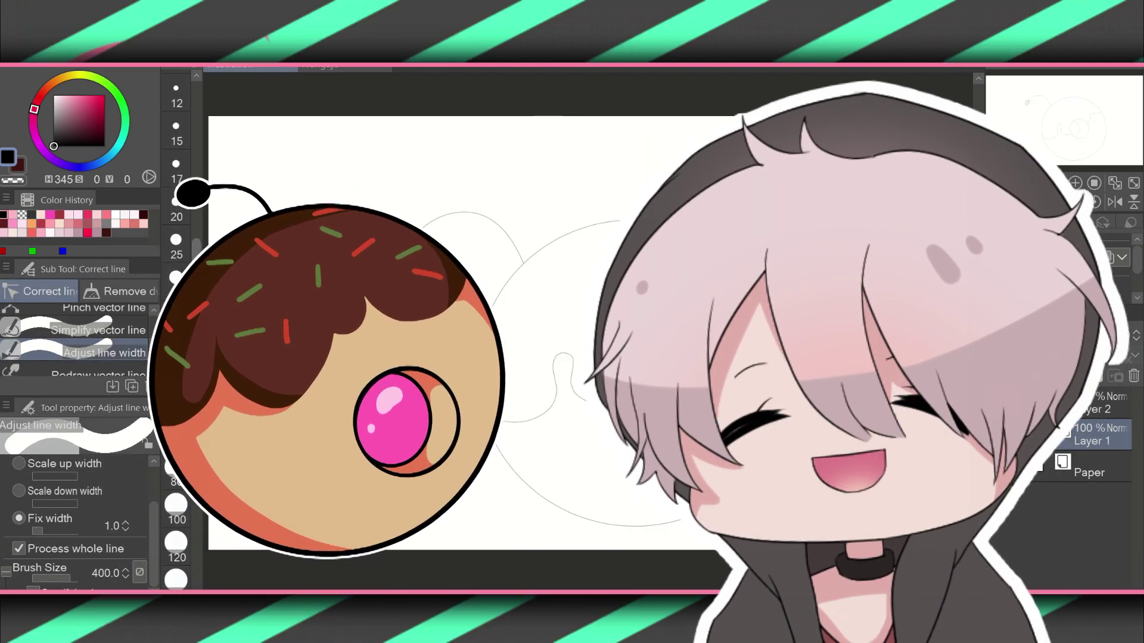
scroll(78, 506, up, 3)
drag(112, 581, 126, 574)
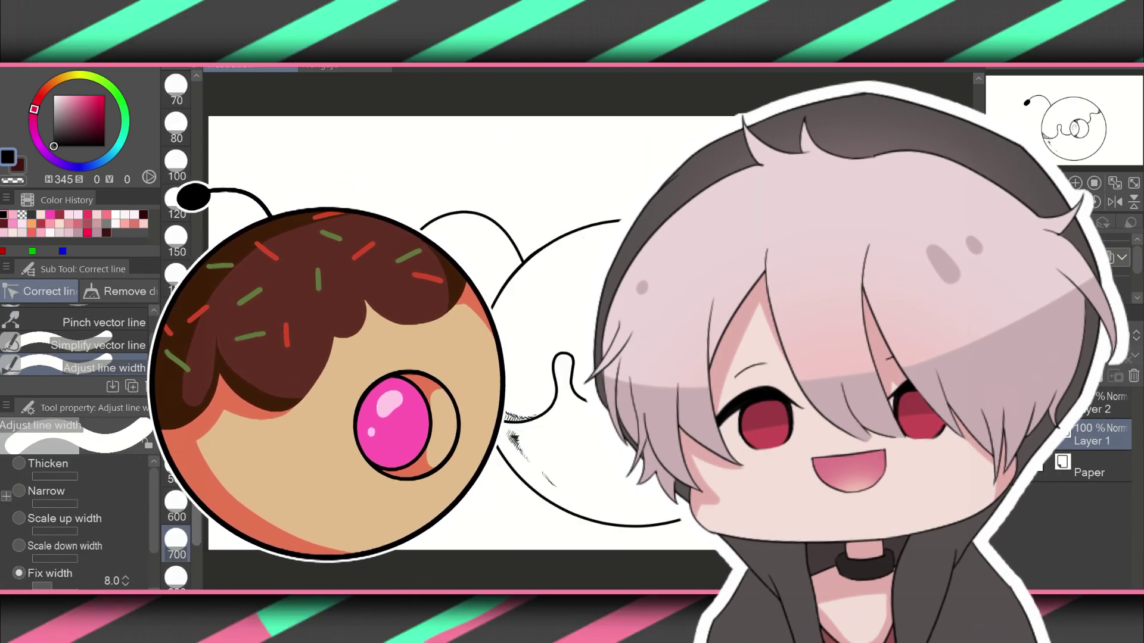
Thicken the upper part of the donut's outline with Redraw vector line width at brush size 50.
scroll(77, 342, up, 2)
click(83, 319)
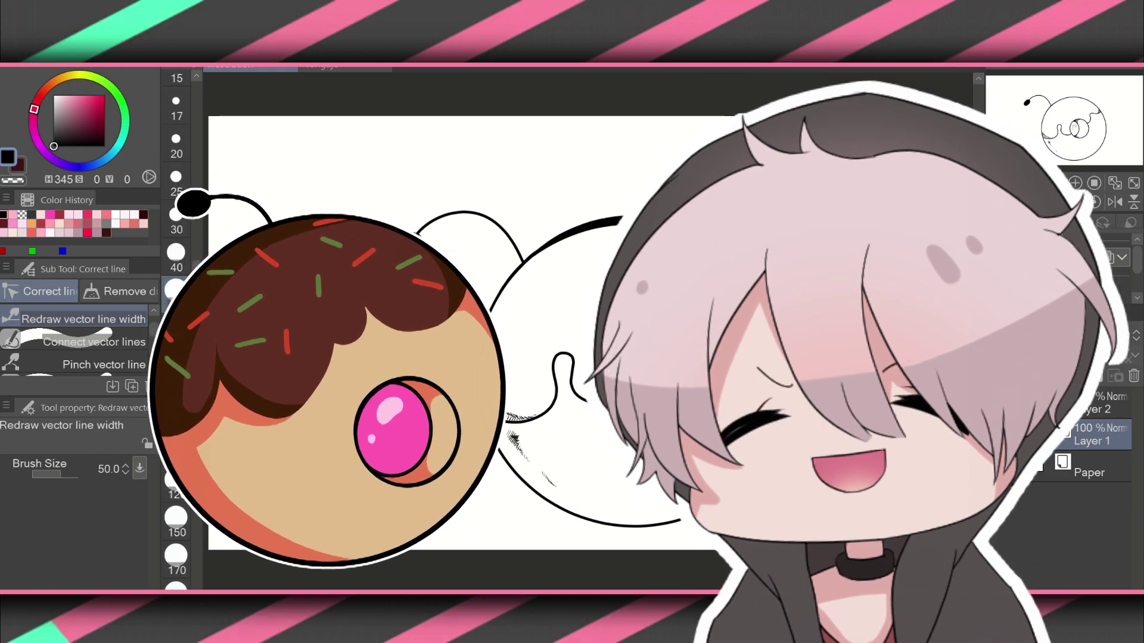